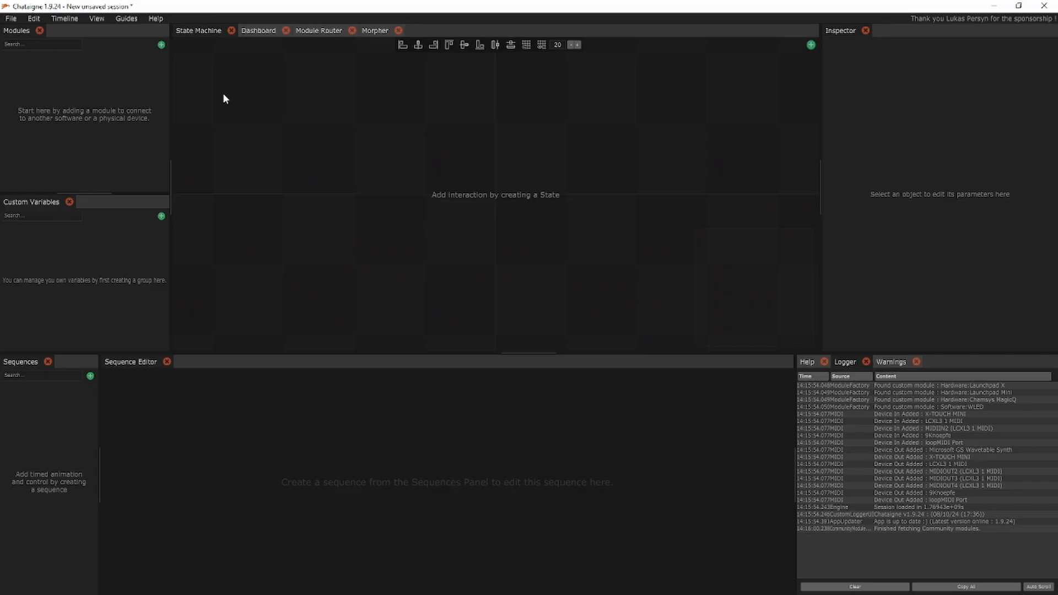
Install the grandMA3 module from the community modules list
left_click(161, 46)
left_click(202, 128)
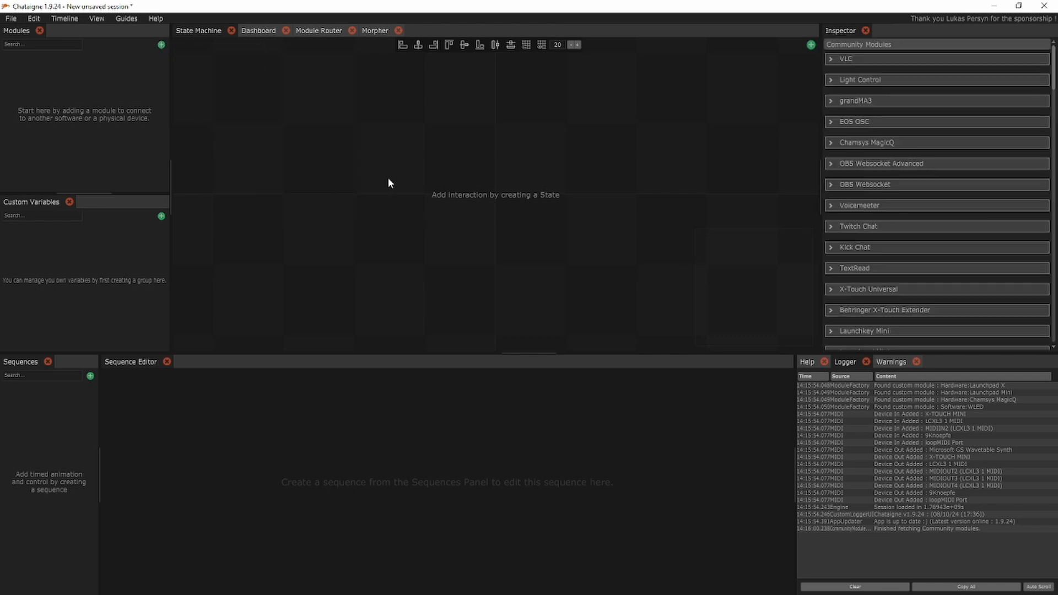
left_click(834, 100)
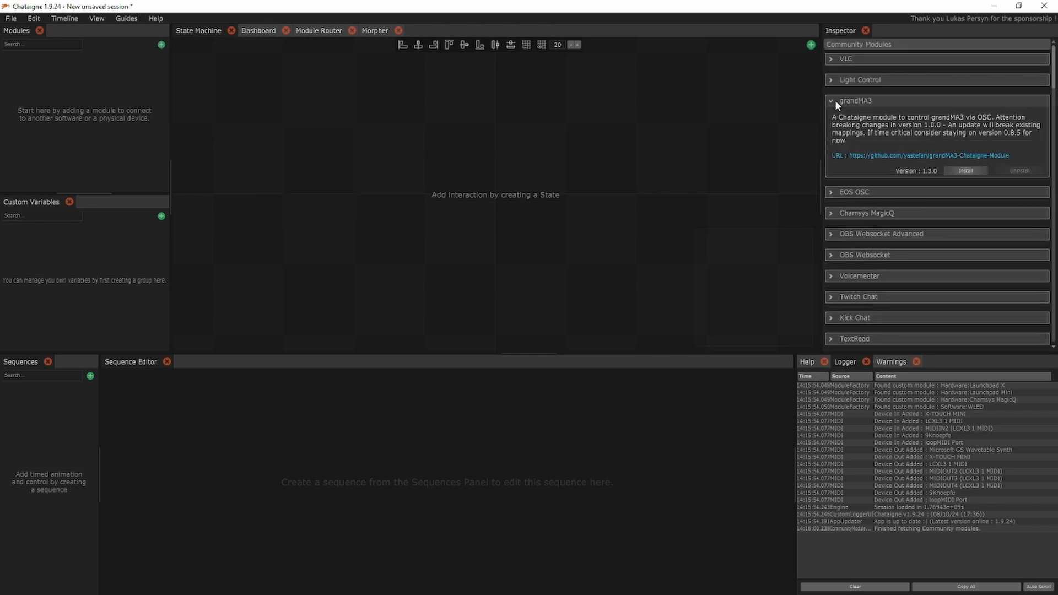
left_click(966, 172)
Add the grandMA3 community software module to the session
left_click(161, 46)
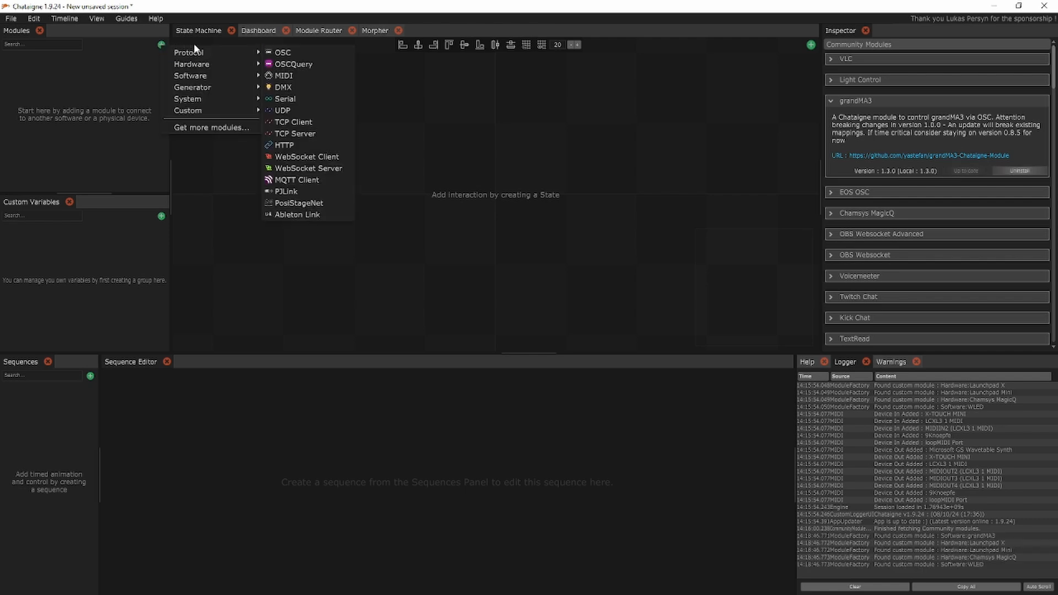
mouse_move(197, 54)
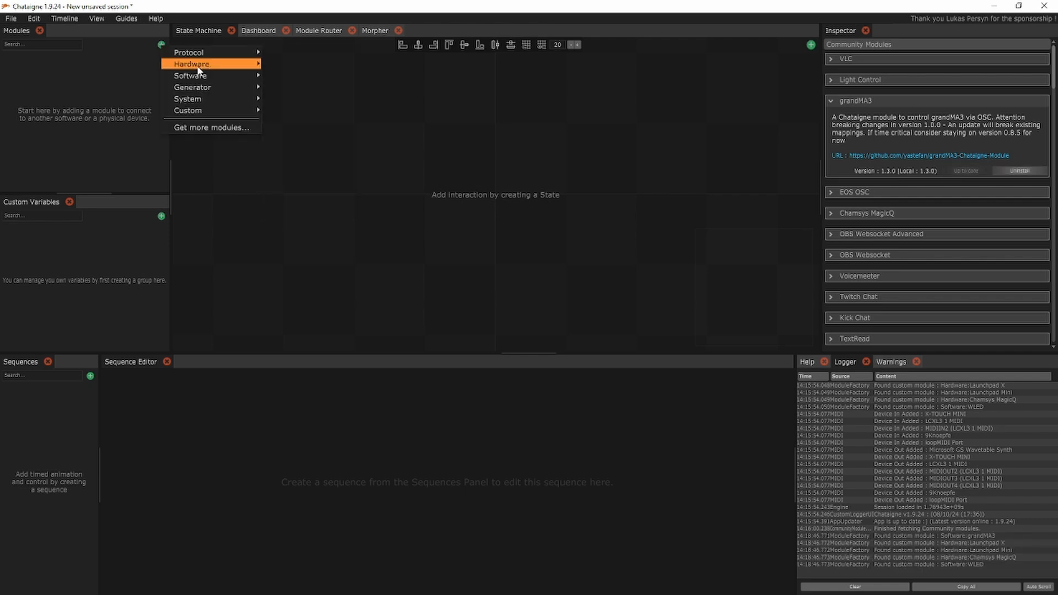
mouse_move(190, 75)
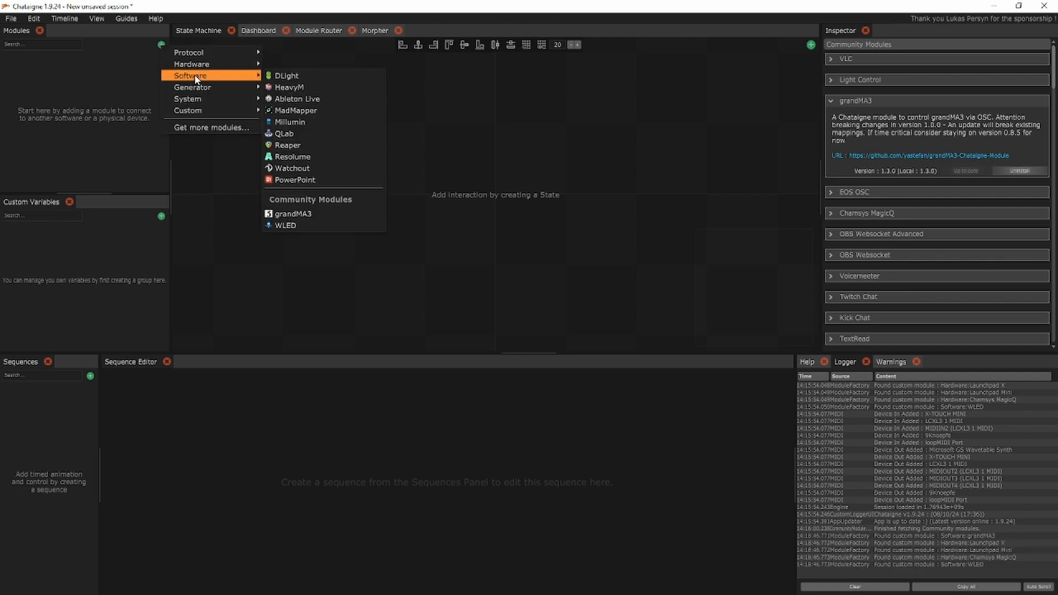
left_click(309, 213)
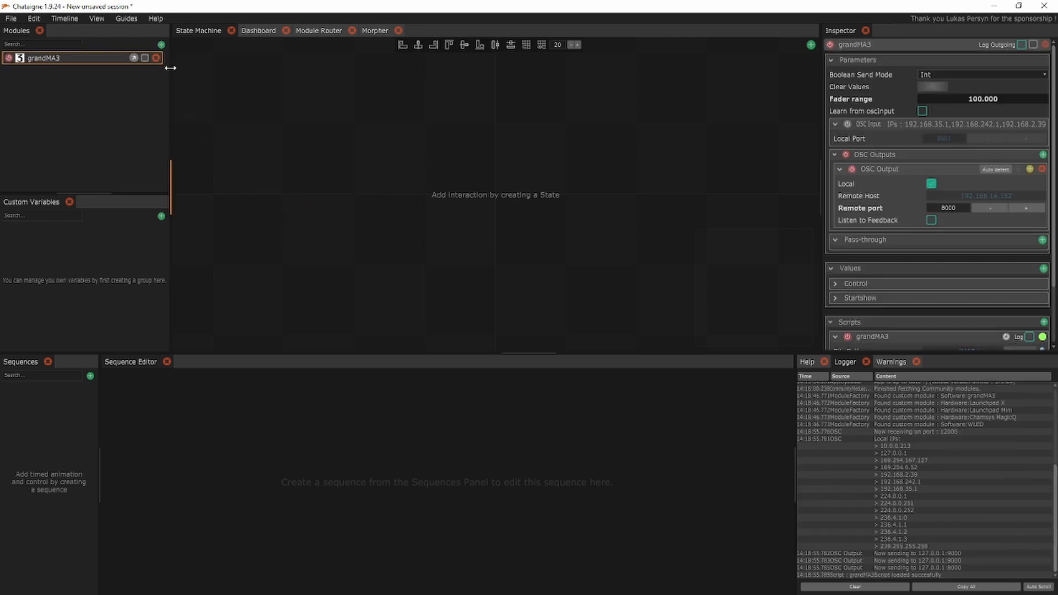
Add a MIDI module with X-TOUCH MINI as its input and output device, logging both incoming and outgoing messages
left_click(160, 46)
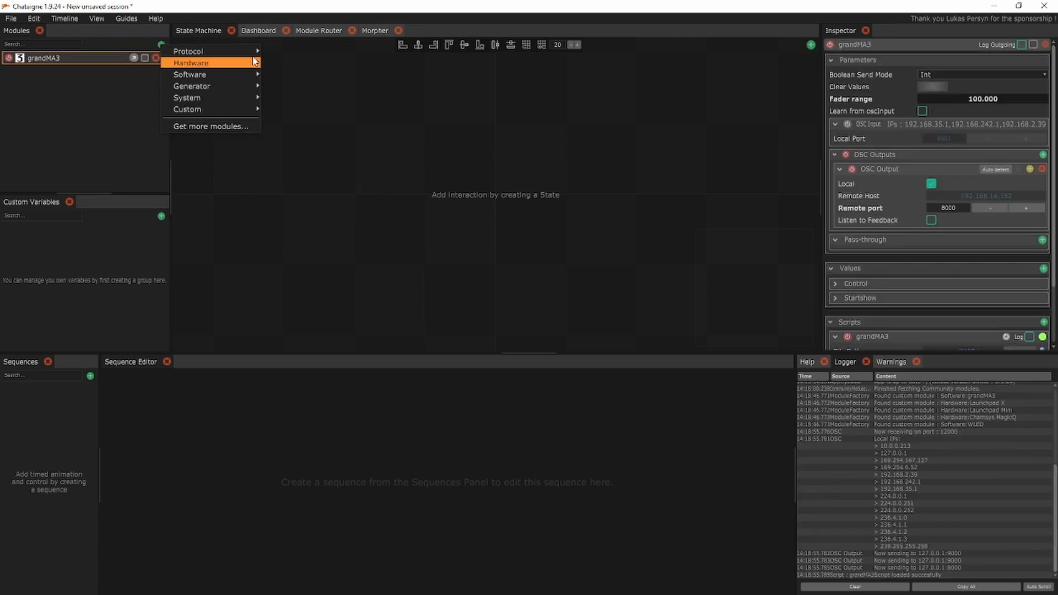
left_click(286, 78)
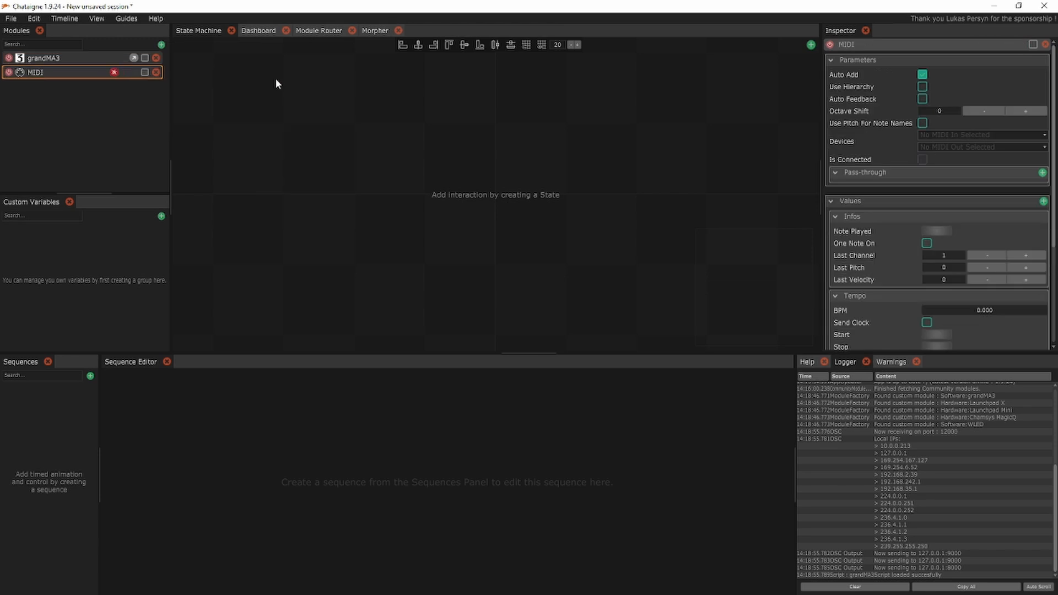
left_click(924, 134)
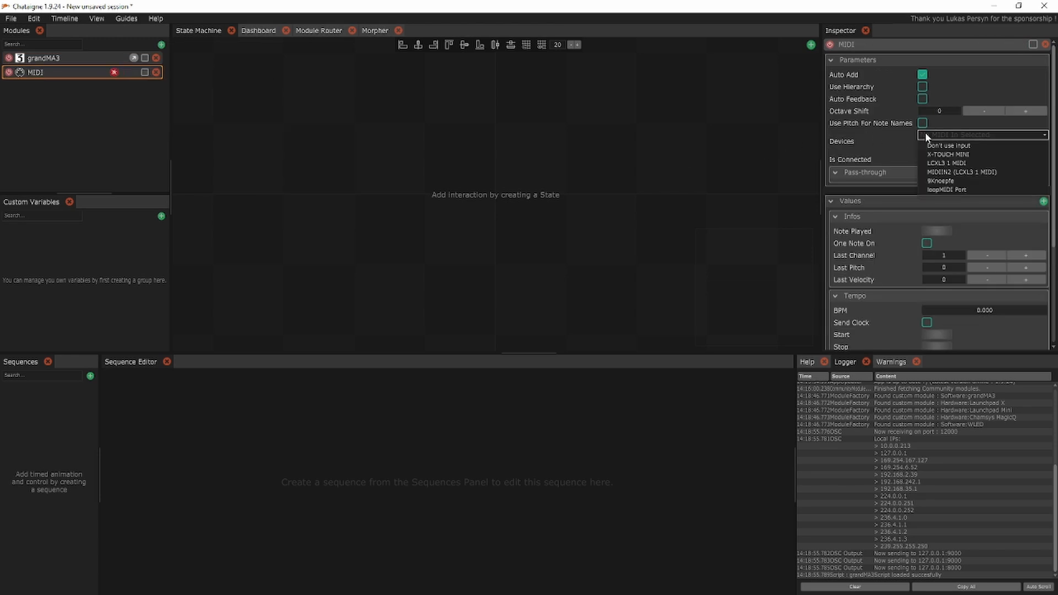
left_click(948, 154)
left_click(950, 147)
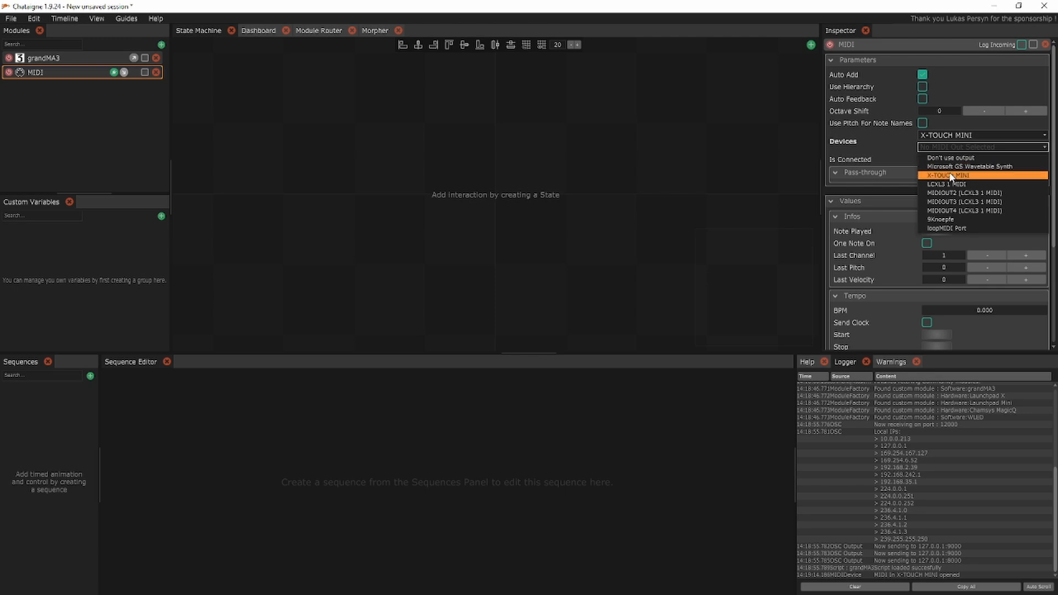
left_click(948, 166)
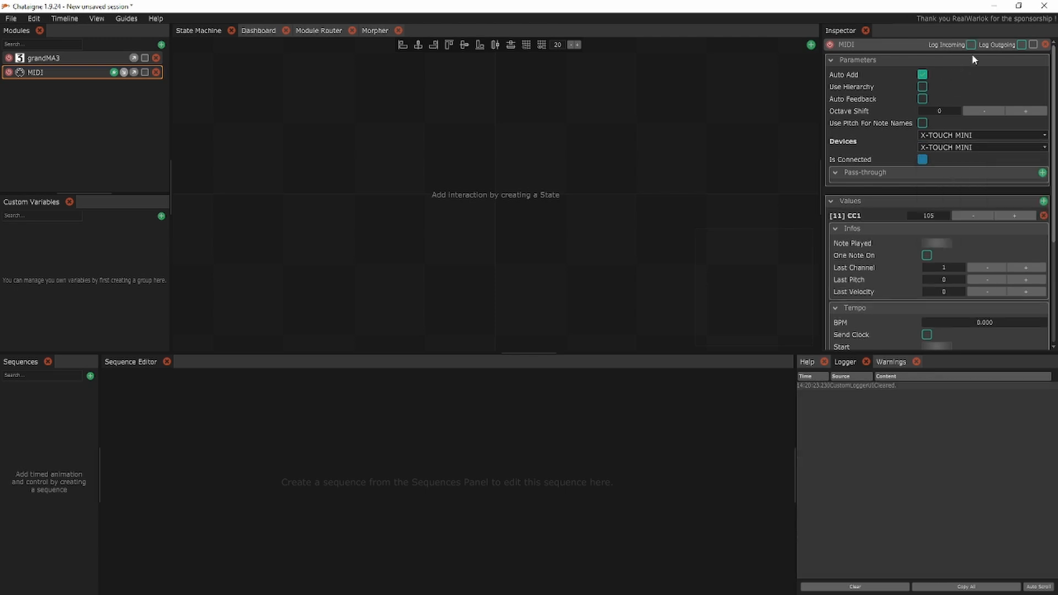
left_click(971, 44)
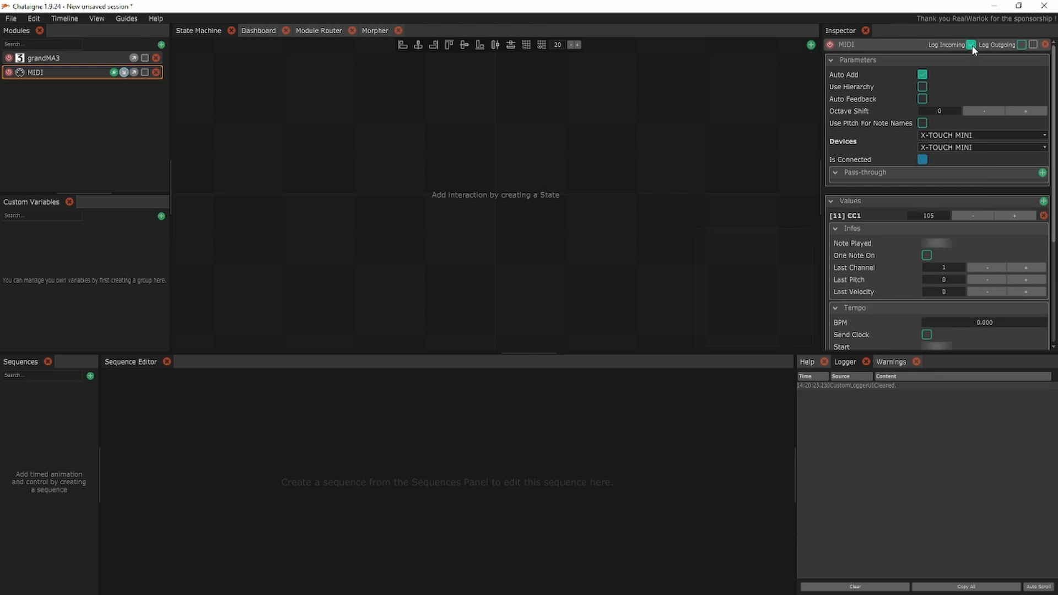
left_click(1021, 45)
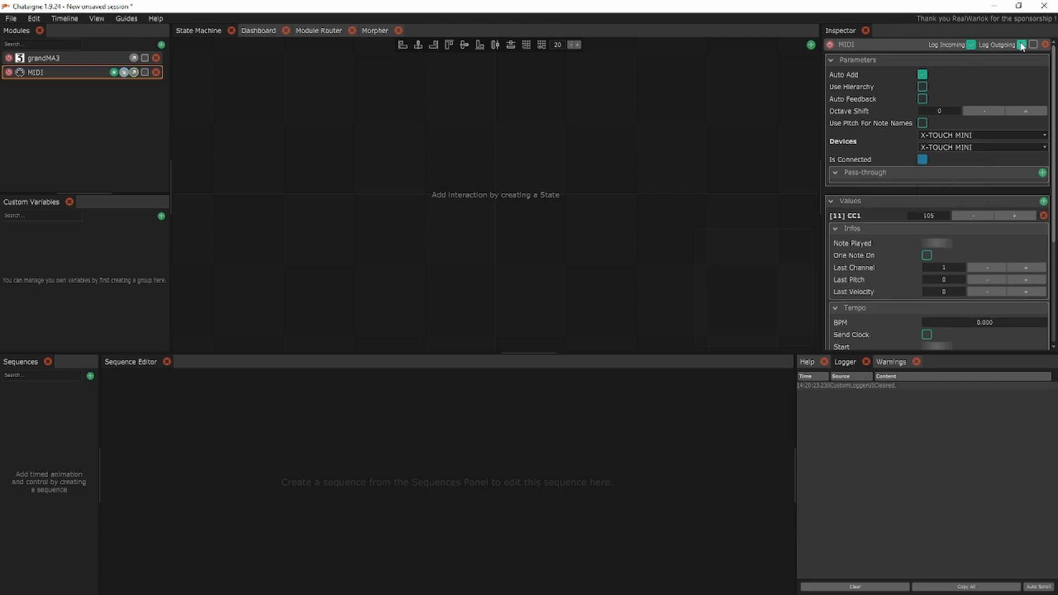
Make the grandMA3 module's OSC output non-local with remote host 10.0.0.213, and enable outgoing logging for the module
left_click(85, 57)
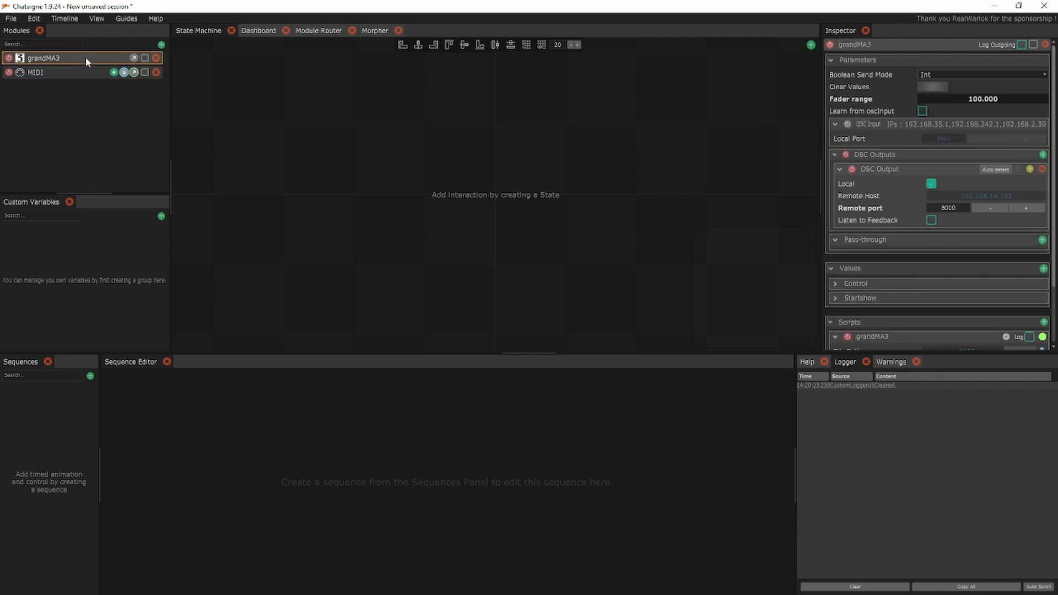
left_click(931, 184)
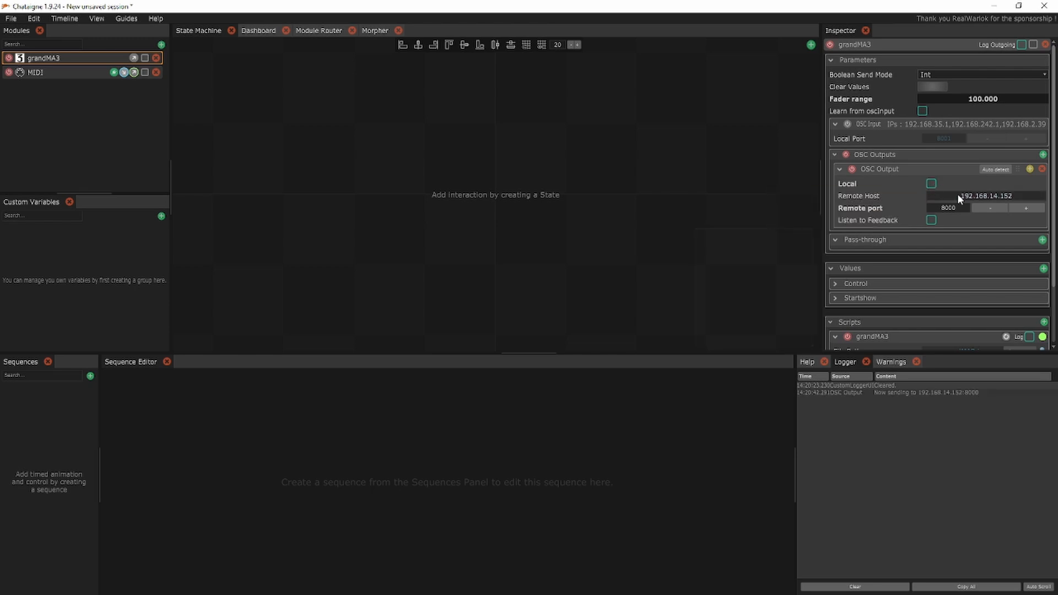
double_click(957, 193)
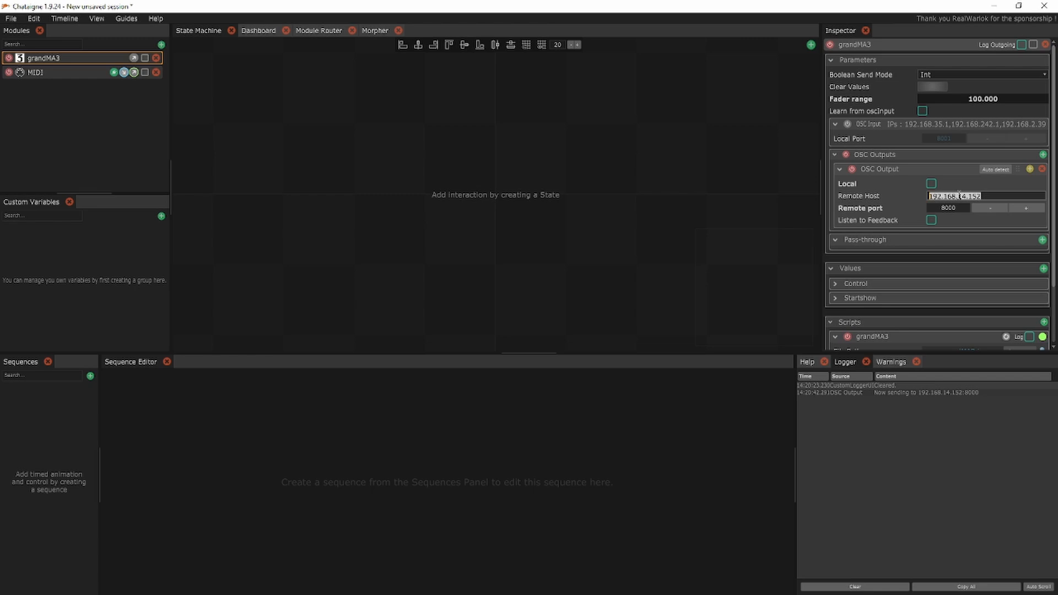
type("10.0.0.213")
key("Return")
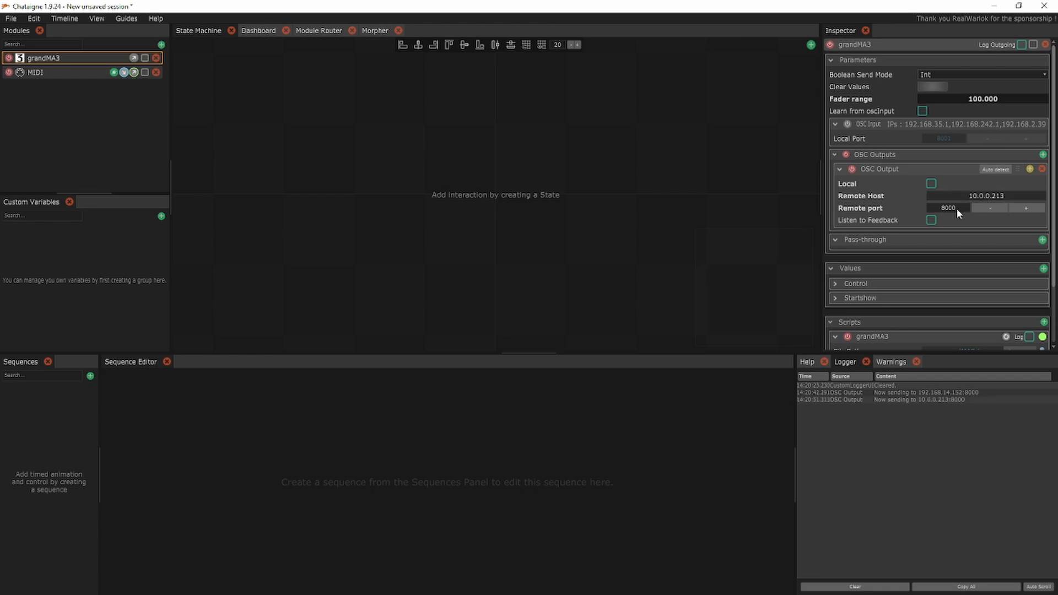
left_click(1021, 45)
Switch to grandMA3 onPC and set the OSC interface in the In & Out settings to Ethernet (10.0.0.213)
key("alt+Tab")
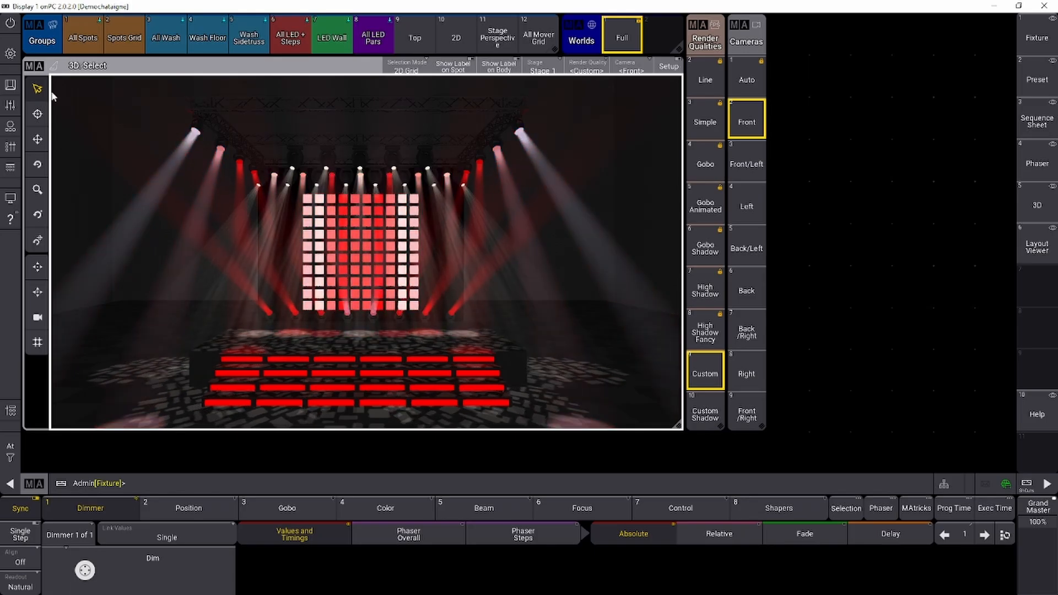
left_click(11, 53)
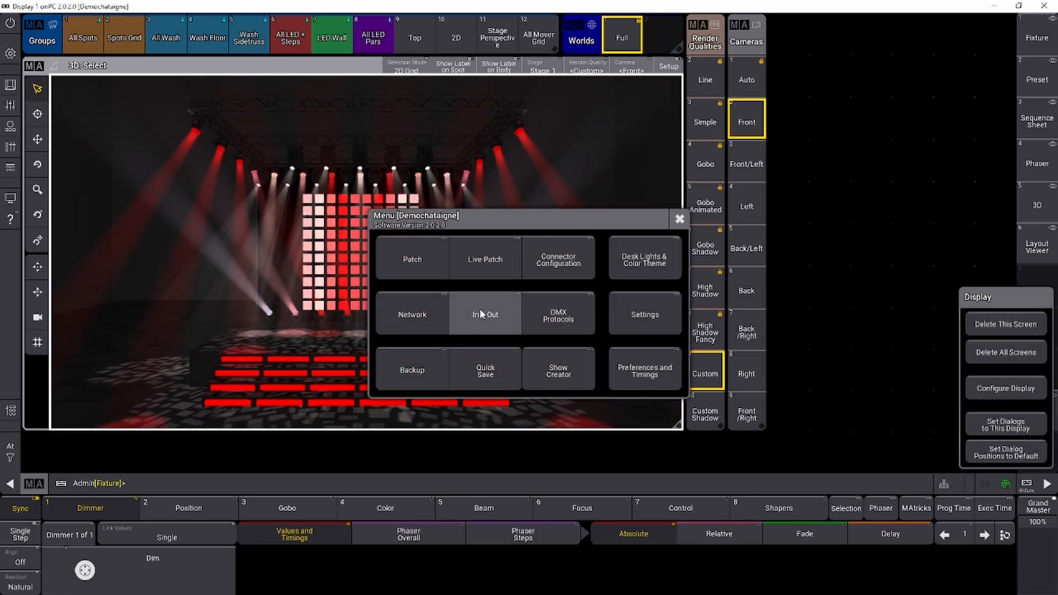
left_click(482, 313)
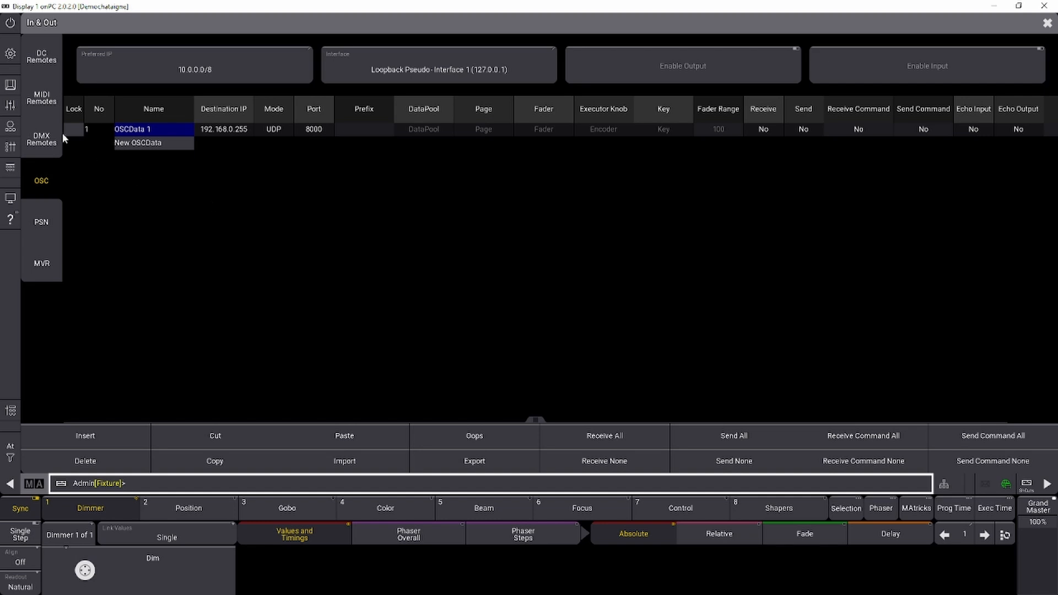
left_click(469, 67)
left_click(468, 64)
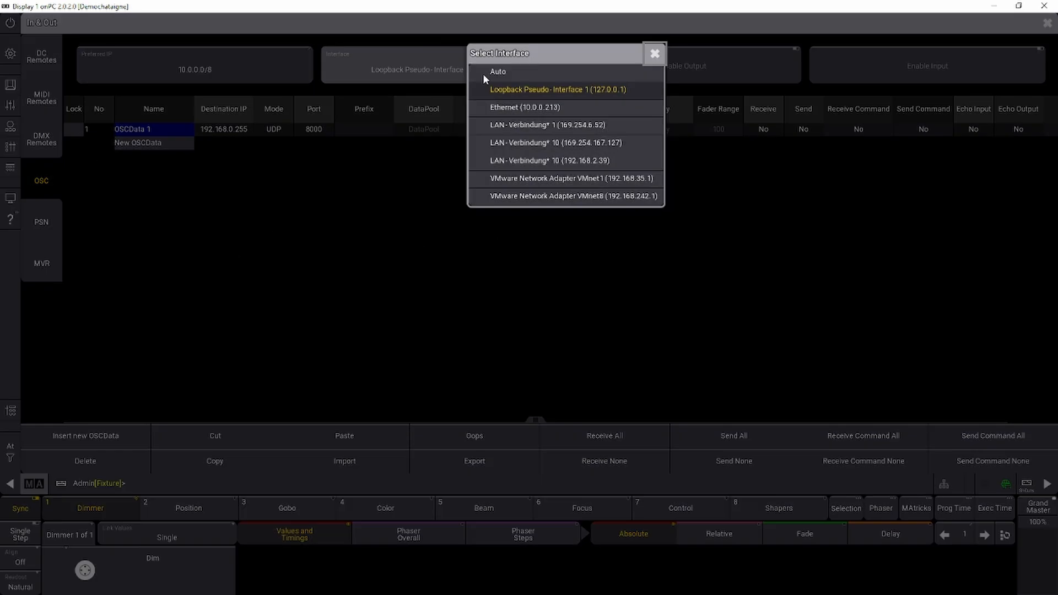
left_click(517, 107)
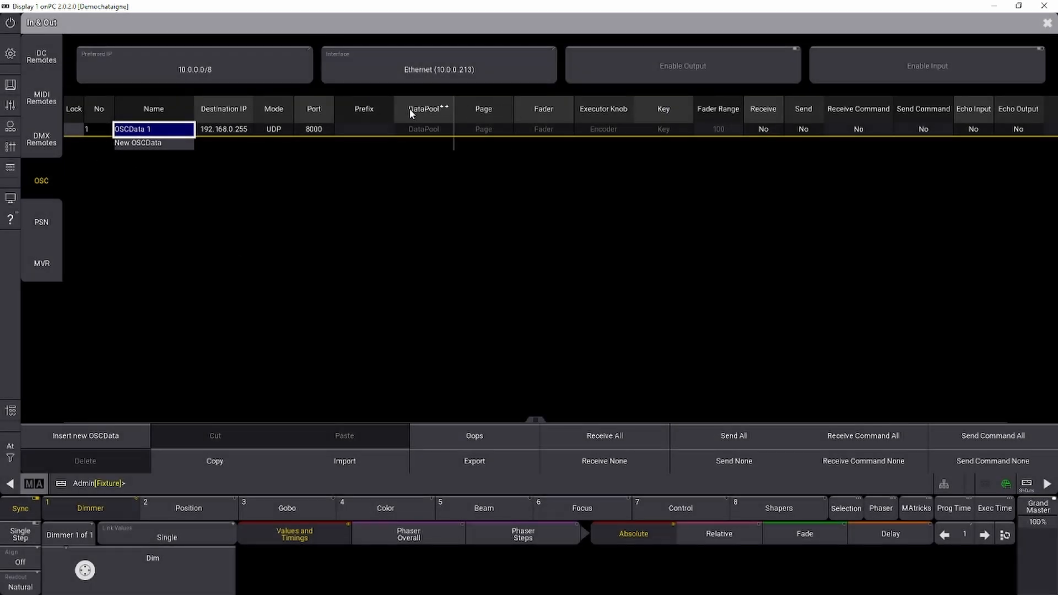
Create a new OSCData entry and delete the old one with destination 192.168.0.255
left_click(141, 147)
left_click(141, 147)
left_click(157, 131)
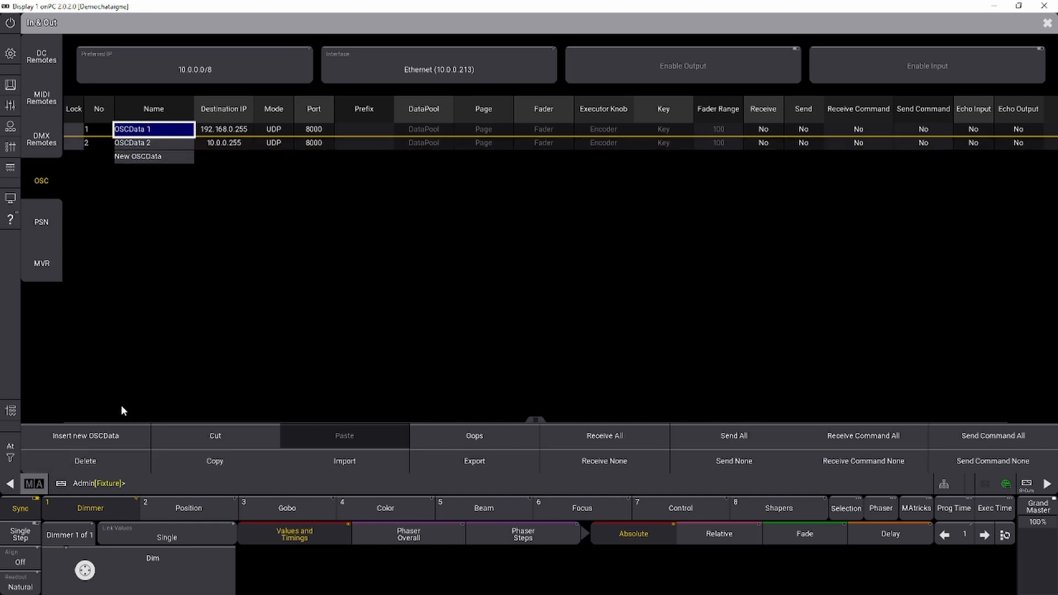
left_click(98, 468)
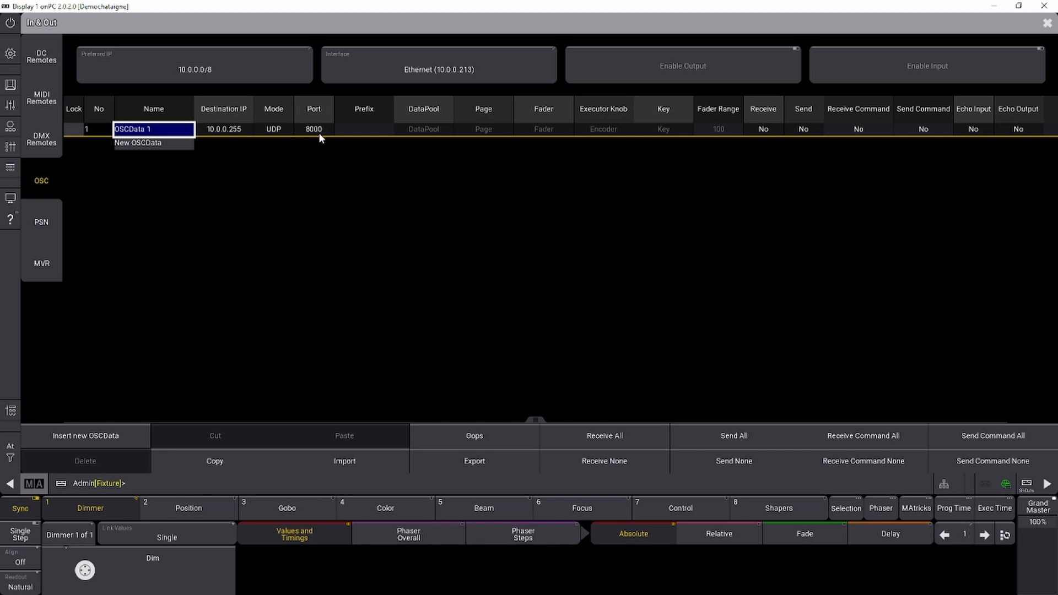
Set Receive and Send to Yes for the OSCData entry and enable OSC output and input
left_click(760, 129)
left_click(798, 128)
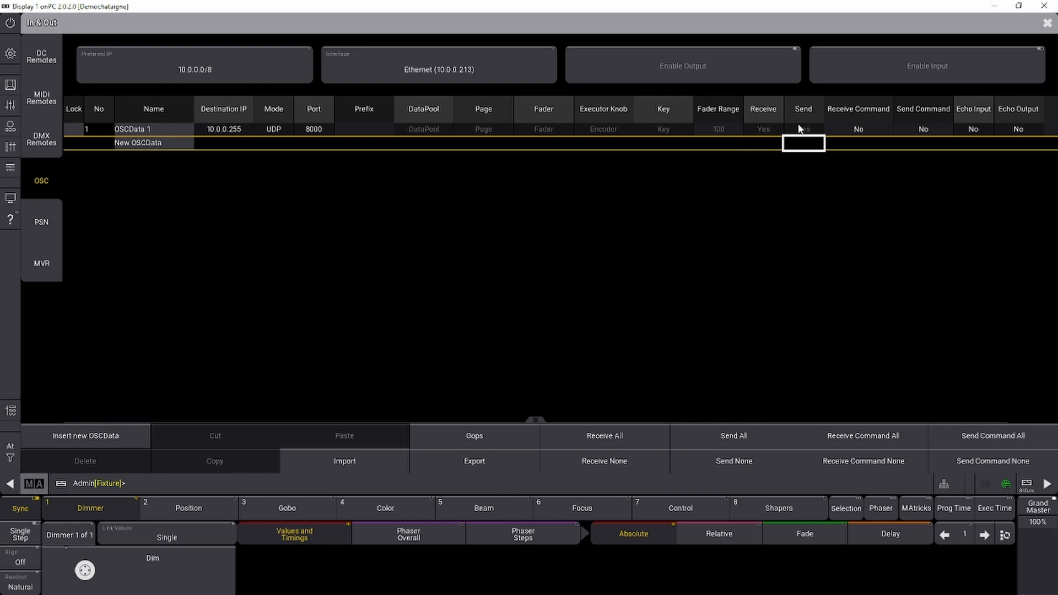
left_click(744, 72)
left_click(866, 62)
Return to Chataigne and create a state containing a new mapping
left_click(993, 5)
right_click(319, 128)
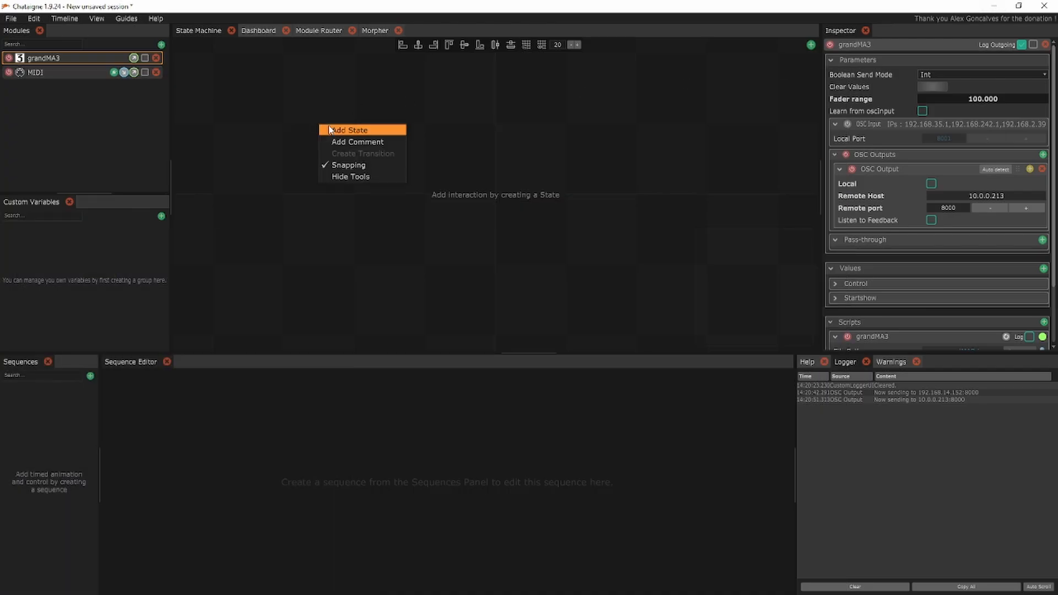
left_click(330, 130)
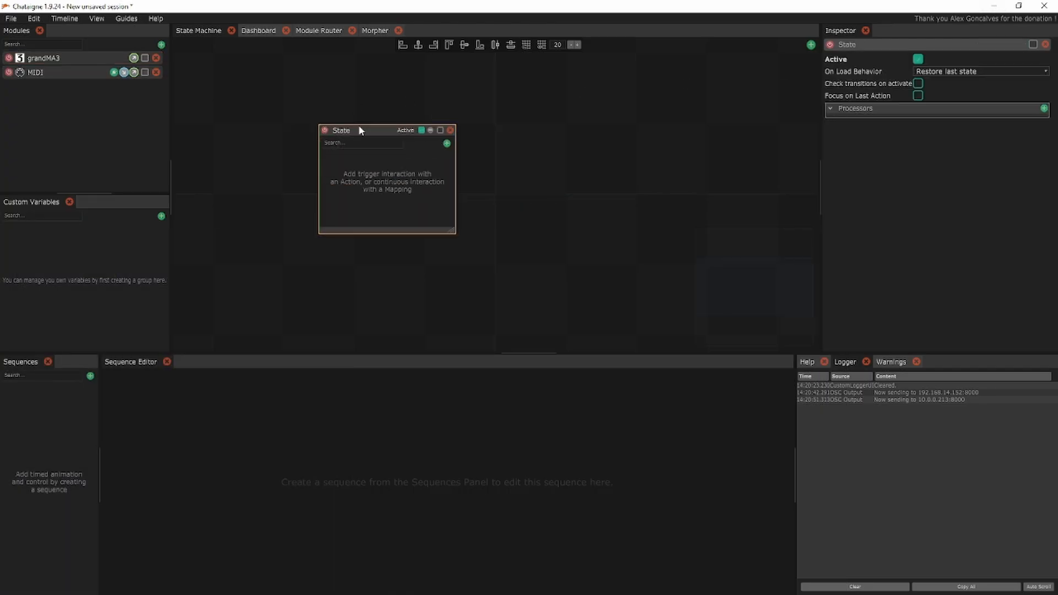
left_click(446, 144)
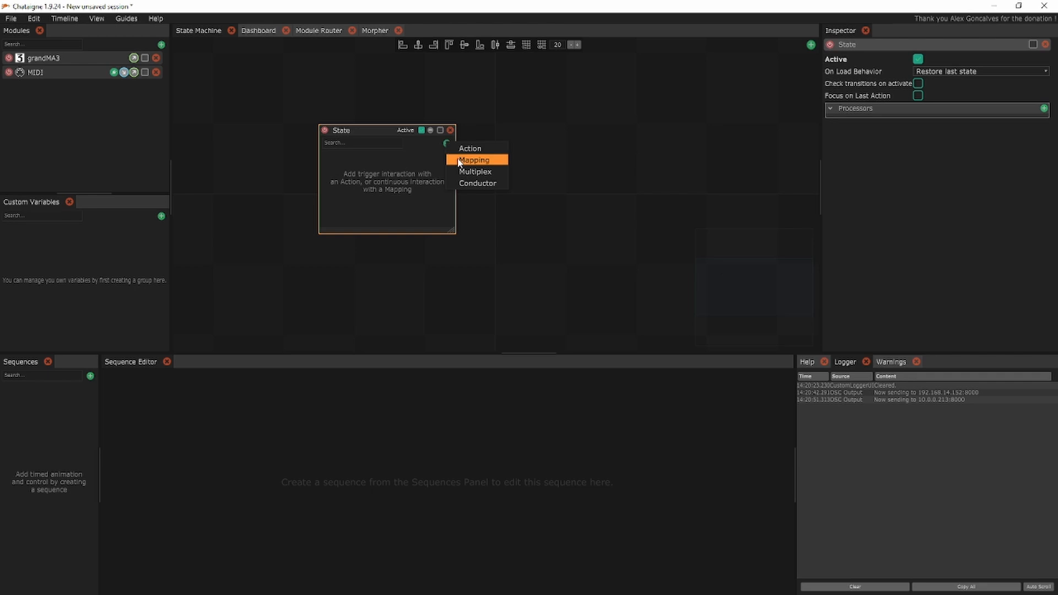
left_click(458, 159)
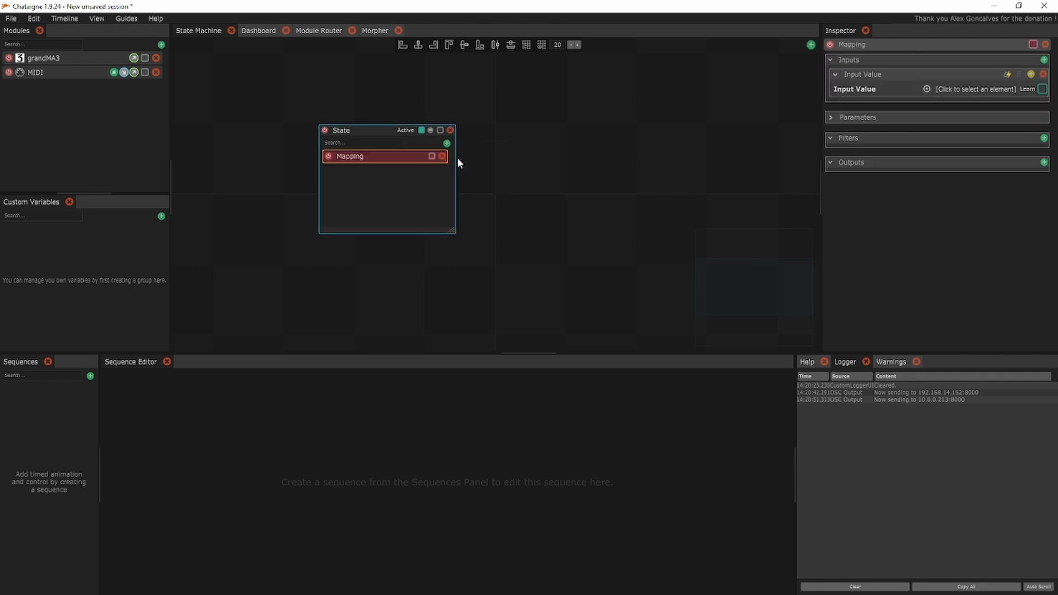
Learn the MIDI fader's channel 11 CC1 as the mapping's input value and add a Remap filter
left_click(1042, 89)
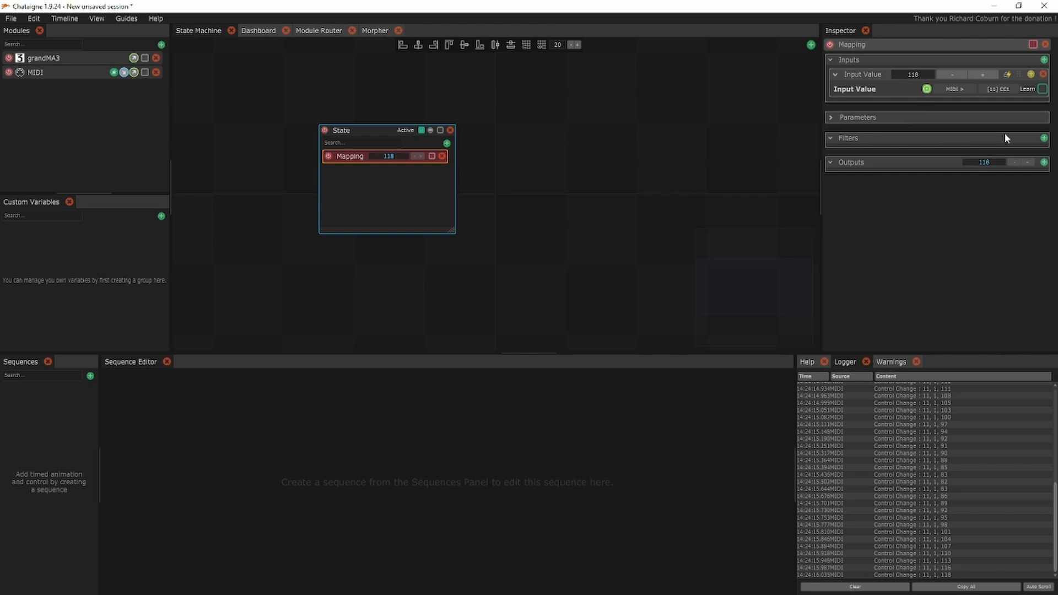
left_click(1044, 138)
mouse_move(1002, 170)
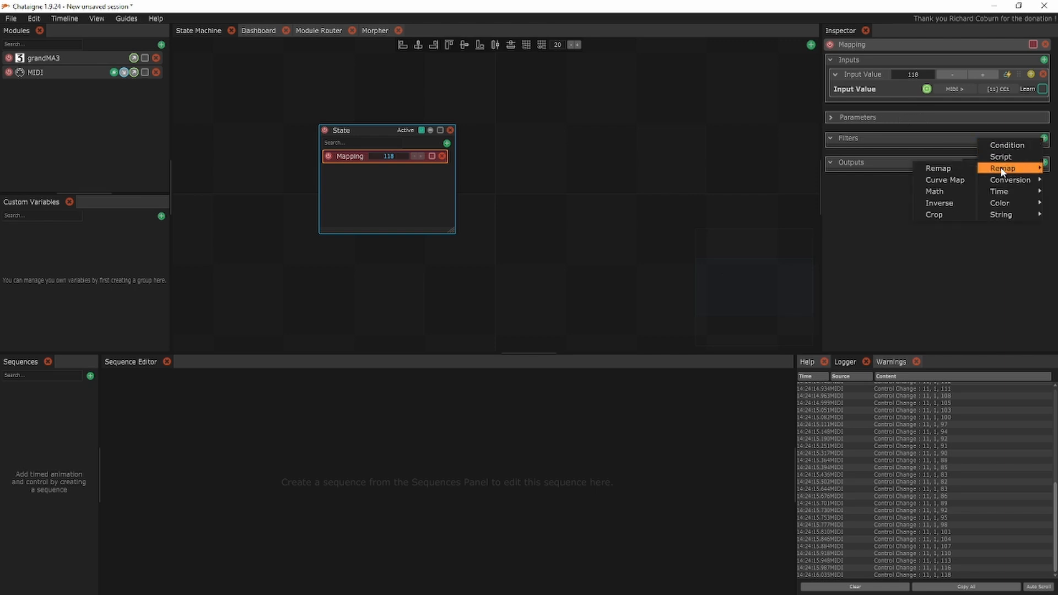
left_click(965, 168)
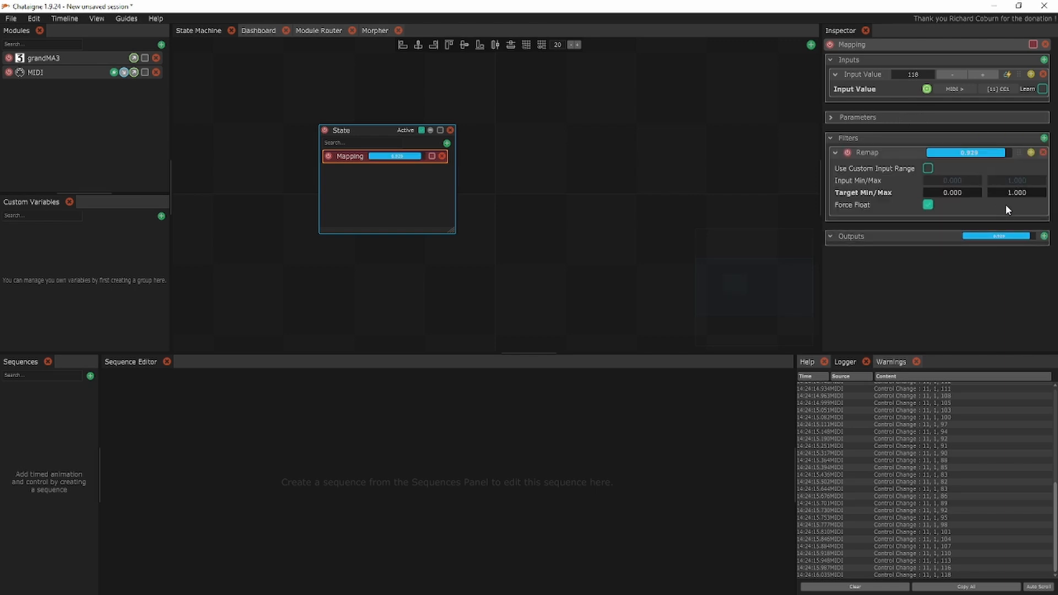
Add a mapping output that uses the grandMA3 module's Executor command for moving an executor
left_click(1044, 236)
mouse_move(1028, 238)
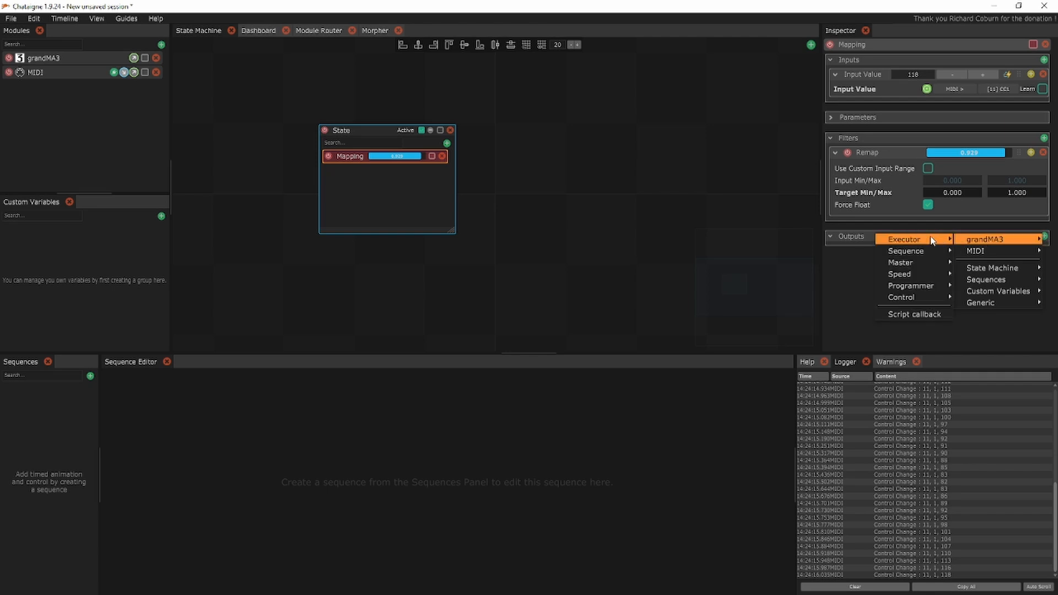
mouse_move(931, 241)
left_click(864, 240)
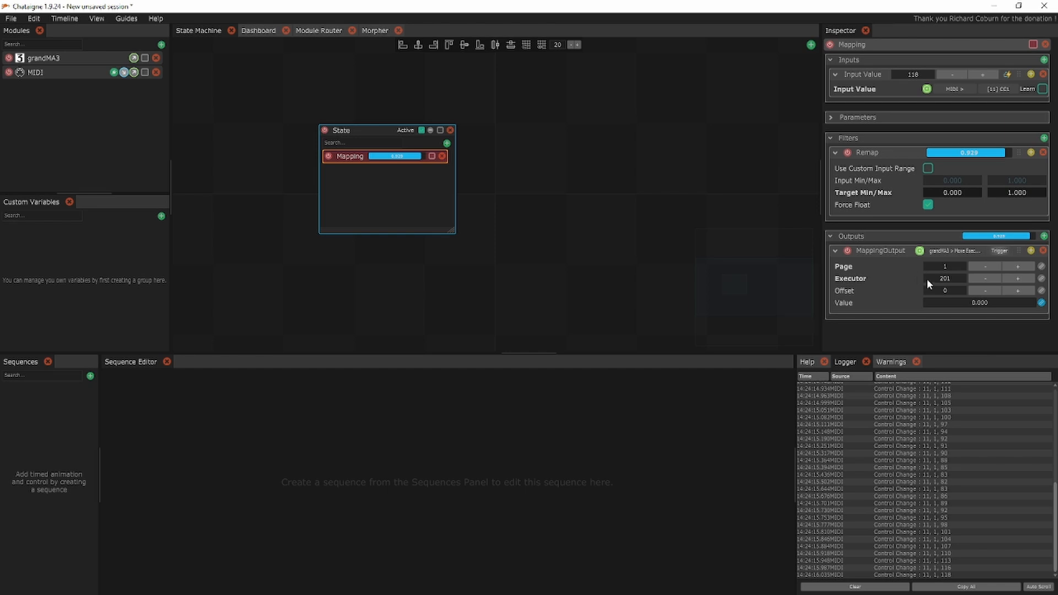
Check the Look executor's fader in grandMA3, return to Chataigne, and rename the mapping to 201
key("alt+Tab")
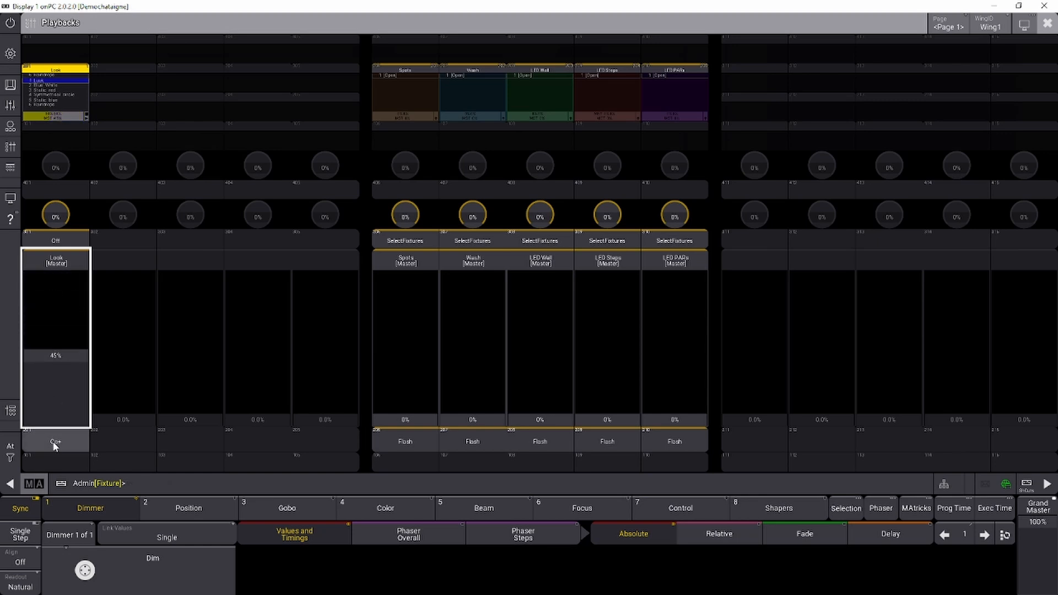
key("alt+Tab")
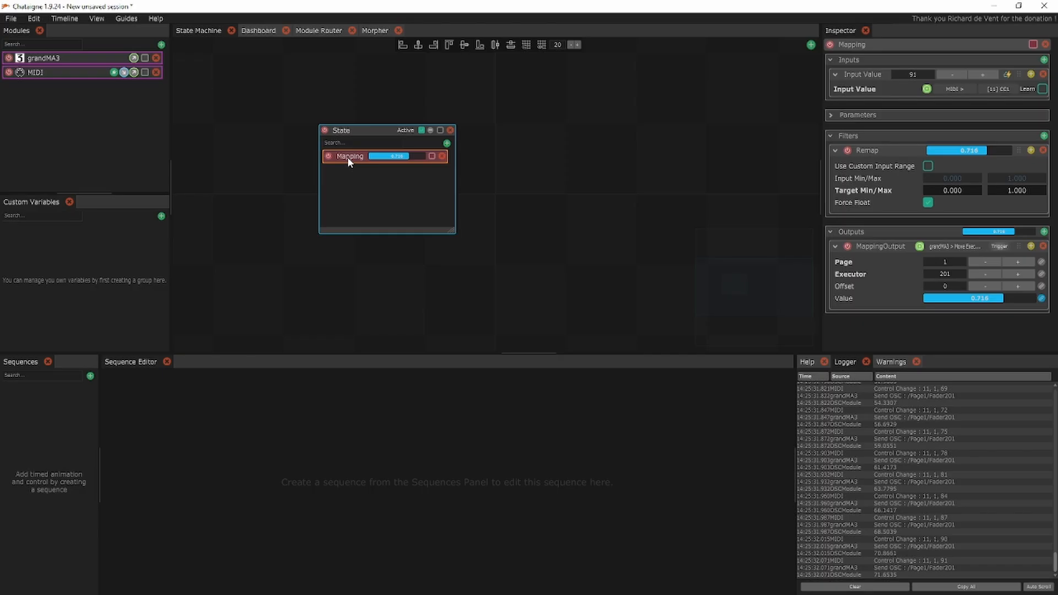
double_click(349, 157)
key("BackSpace")
type("201")
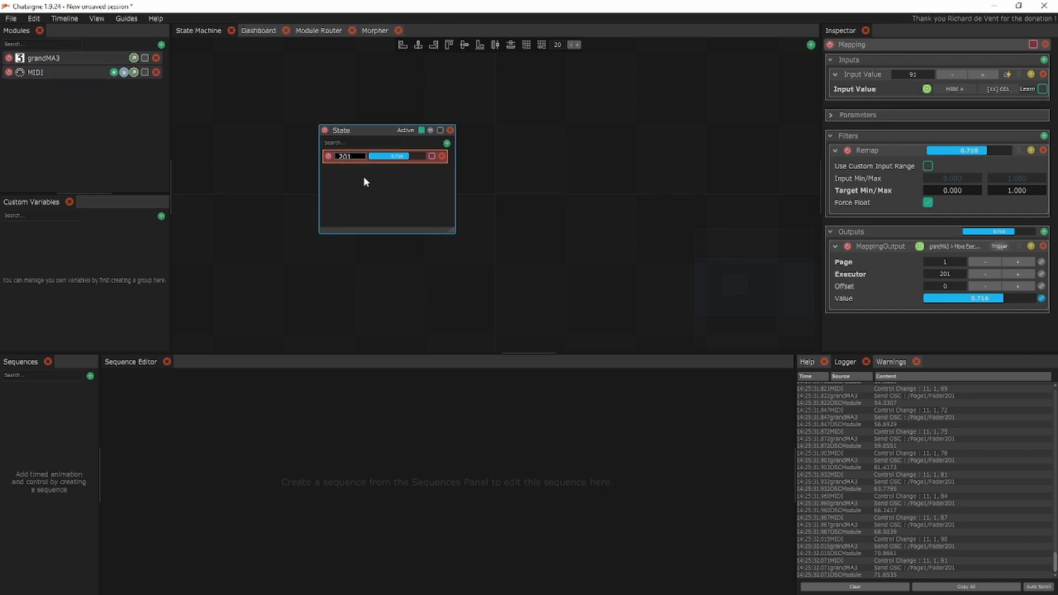
left_click(363, 176)
left_click(351, 157)
left_click(354, 190)
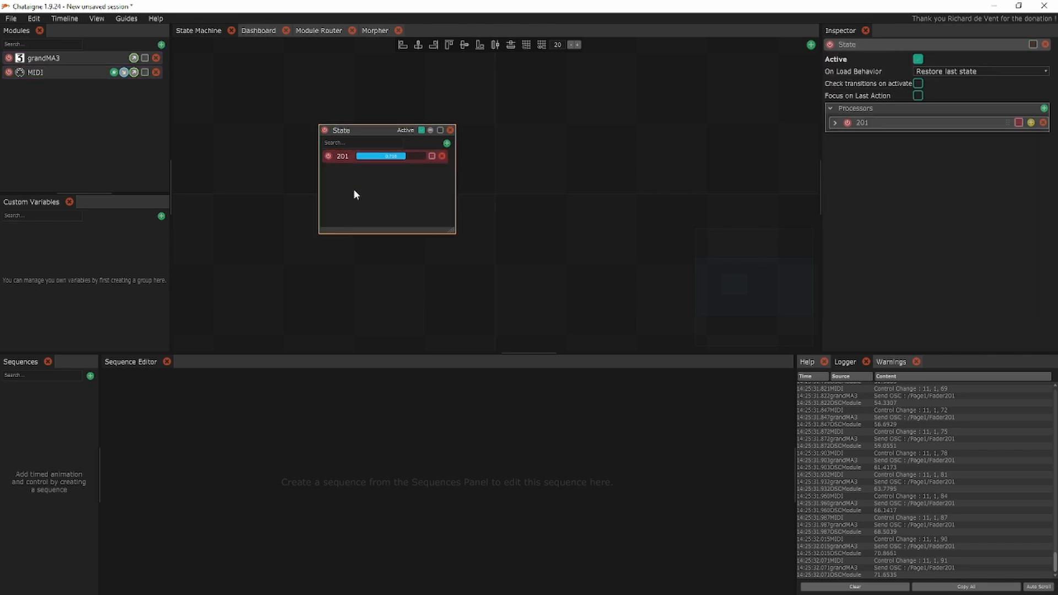
Try to duplicate the 201 mapping within the same state by copying and pasting it
key("ctrl+c")
key("ctrl+v")
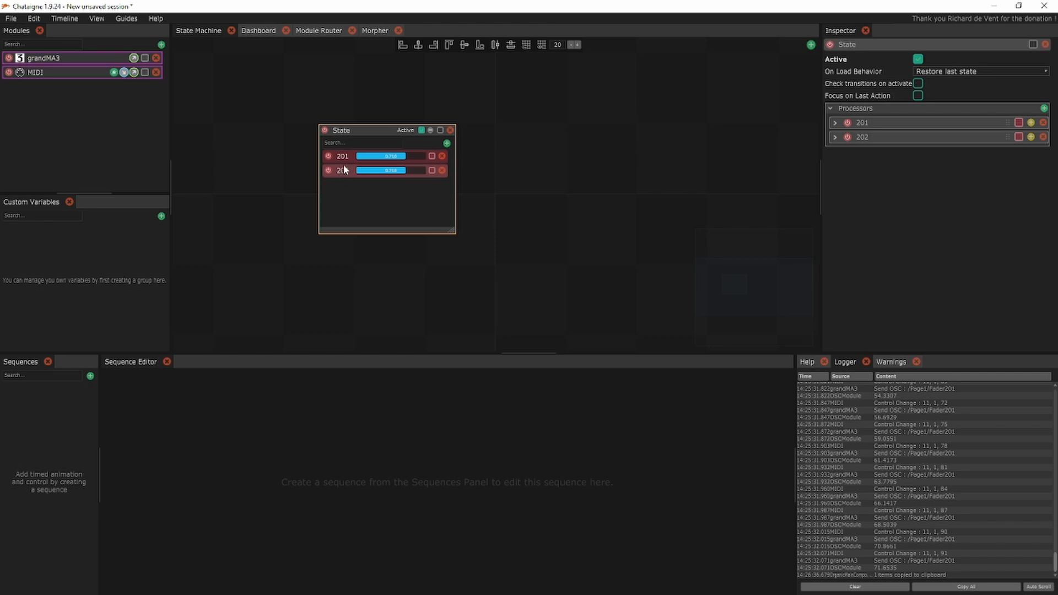
left_click(441, 170)
double_click(344, 156)
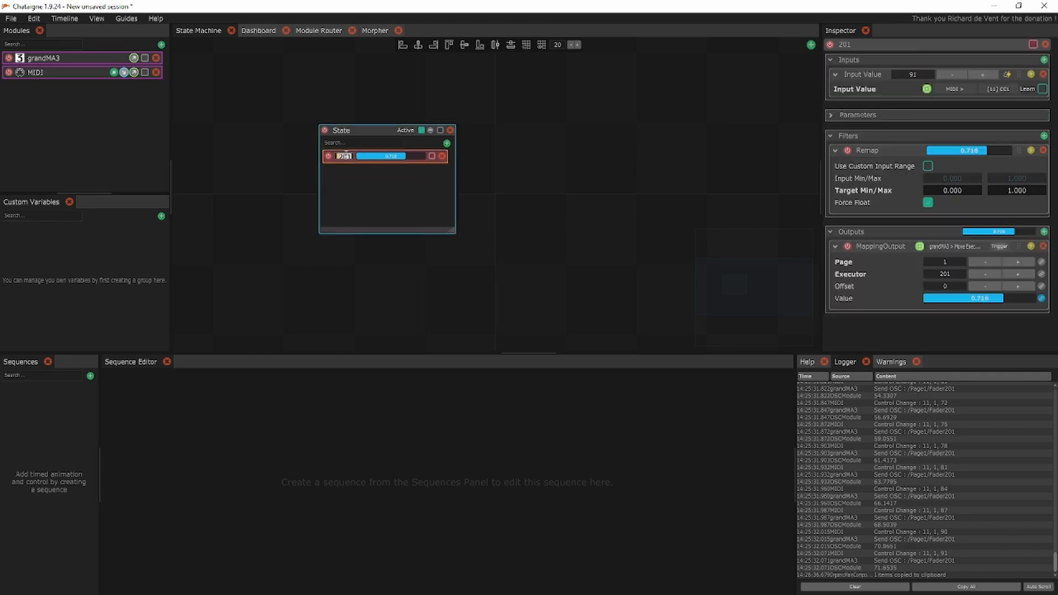
key("Return")
left_click(342, 159)
key("ctrl+c")
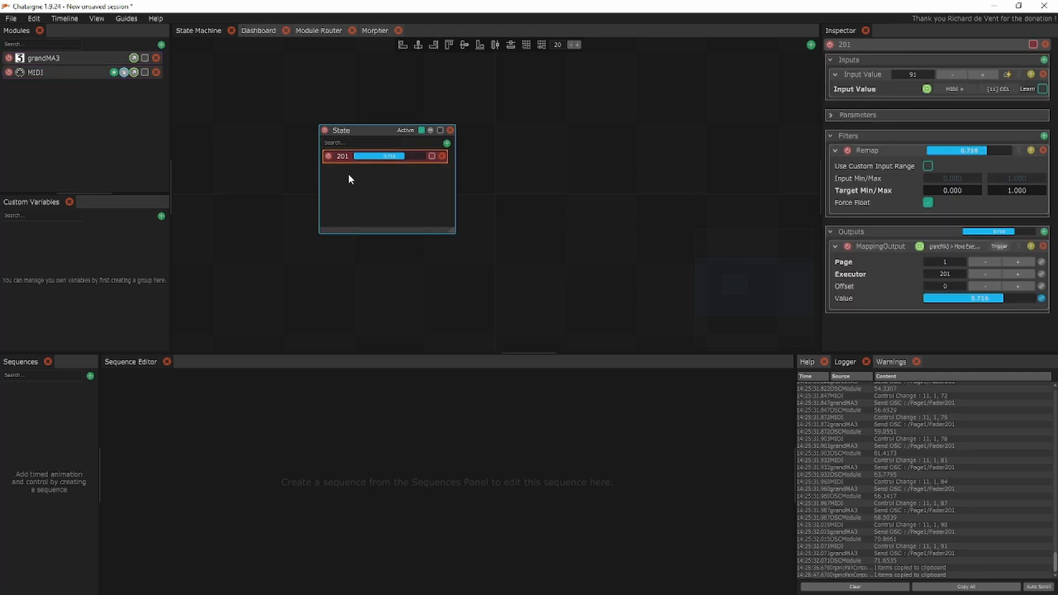
key("ctrl+v")
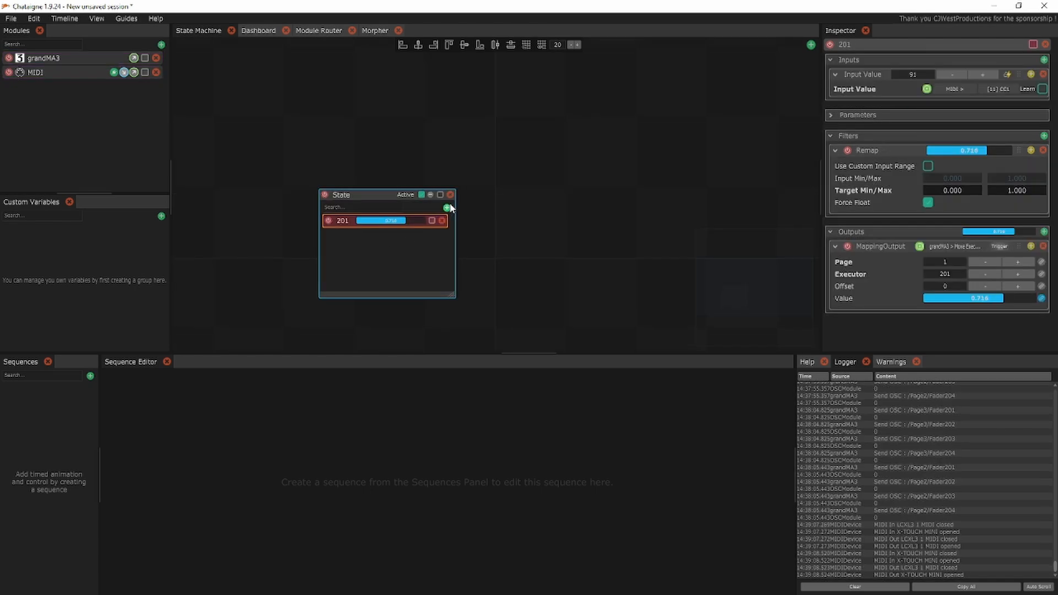
Create another mapping in the state and learn the MIDI button on channel 11 G#-2 as its input value
left_click(447, 208)
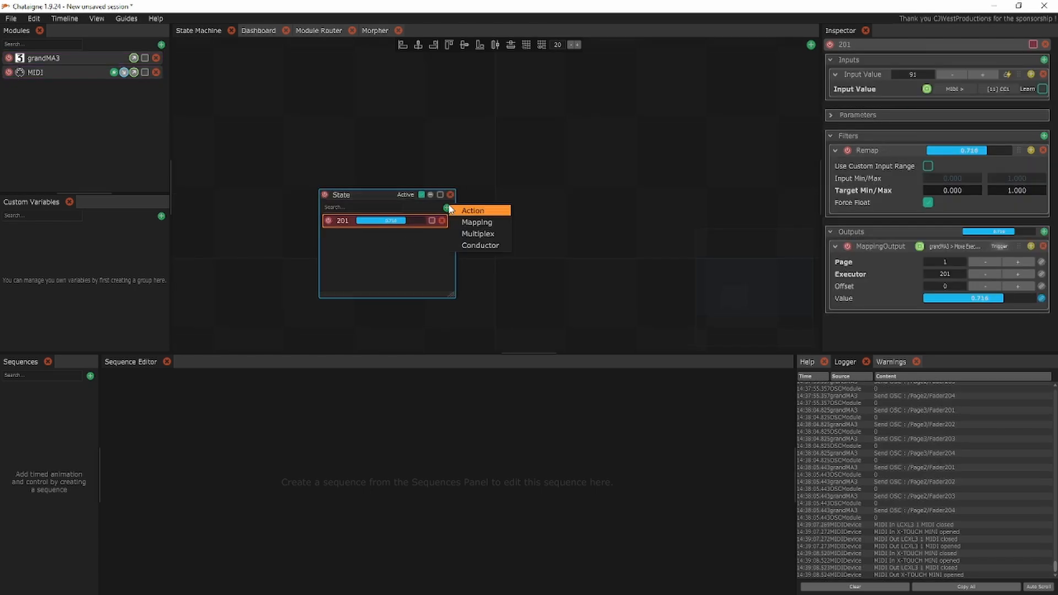
left_click(471, 222)
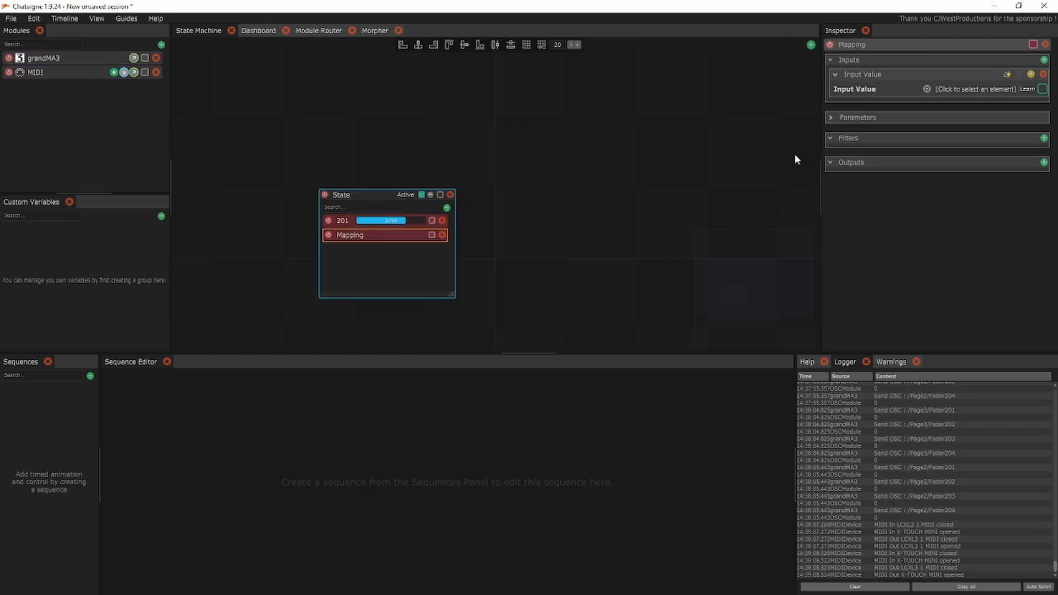
left_click(1041, 89)
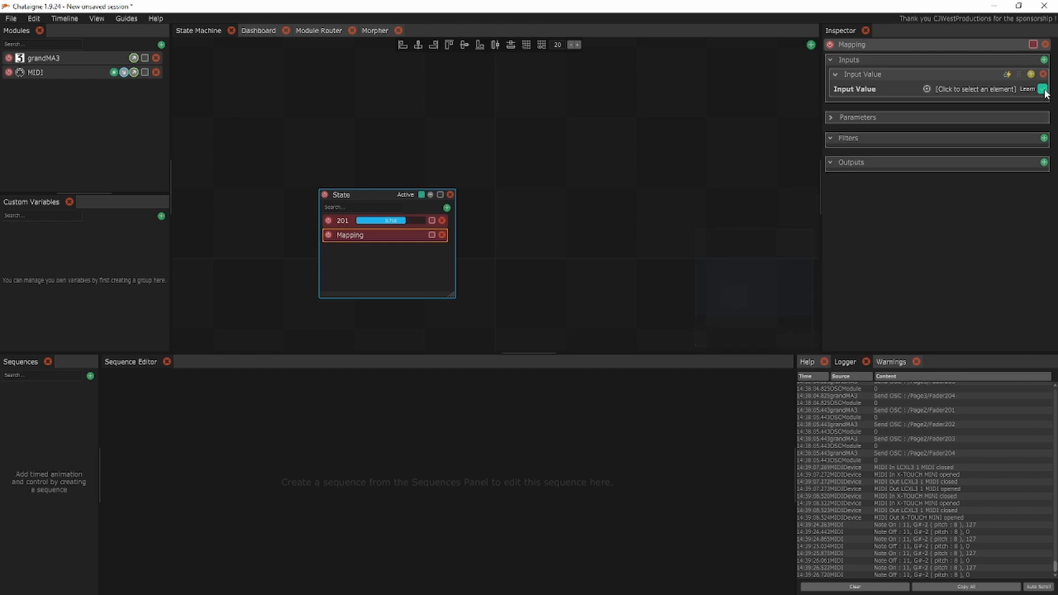
Add a Remap filter to the button mapping
left_click(1043, 138)
mouse_move(1012, 171)
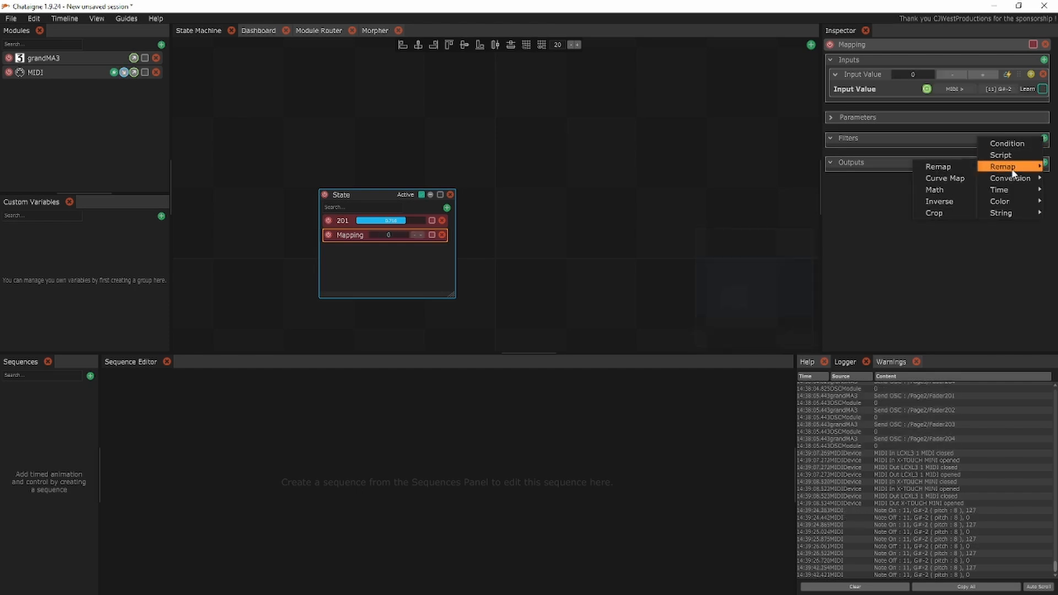
left_click(962, 165)
Add a grandMA3 Push Executor Button output for executor 201, check it in grandMA3, and return to Chataigne
left_click(1043, 236)
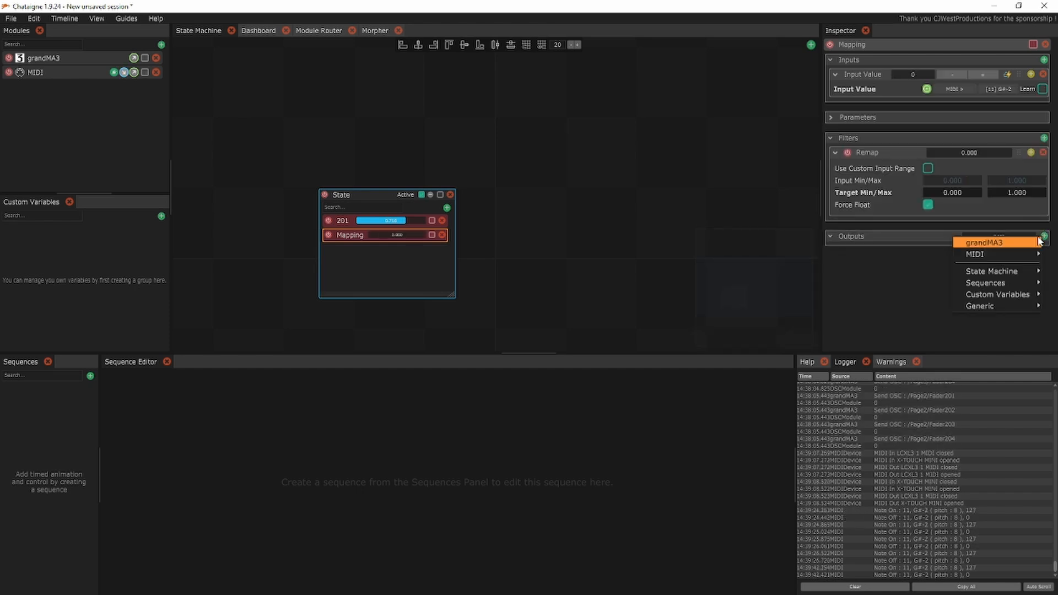
mouse_move(986, 243)
mouse_move(908, 244)
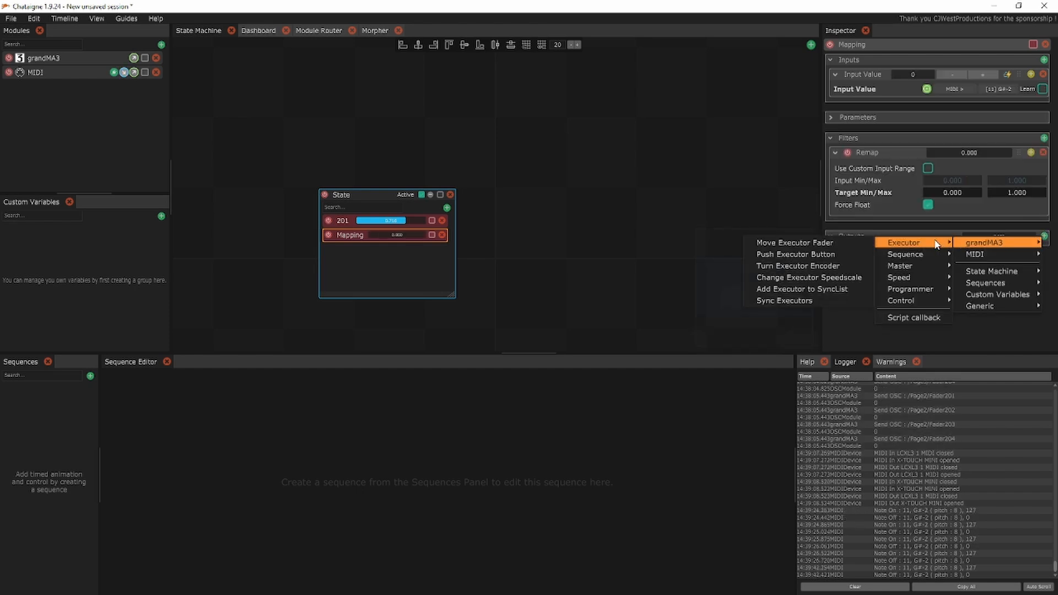
left_click(832, 255)
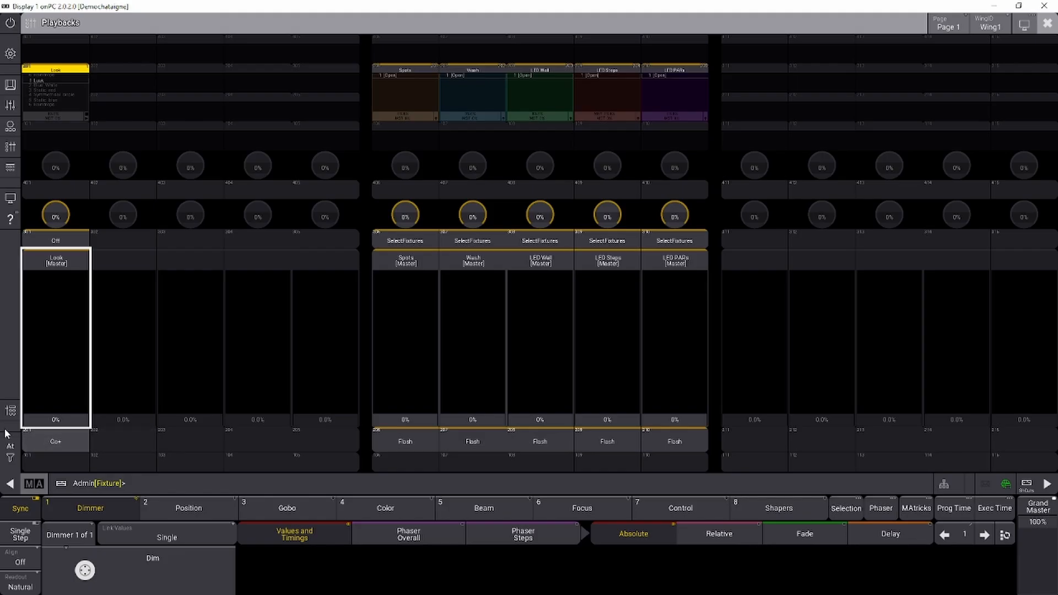
left_click(989, 6)
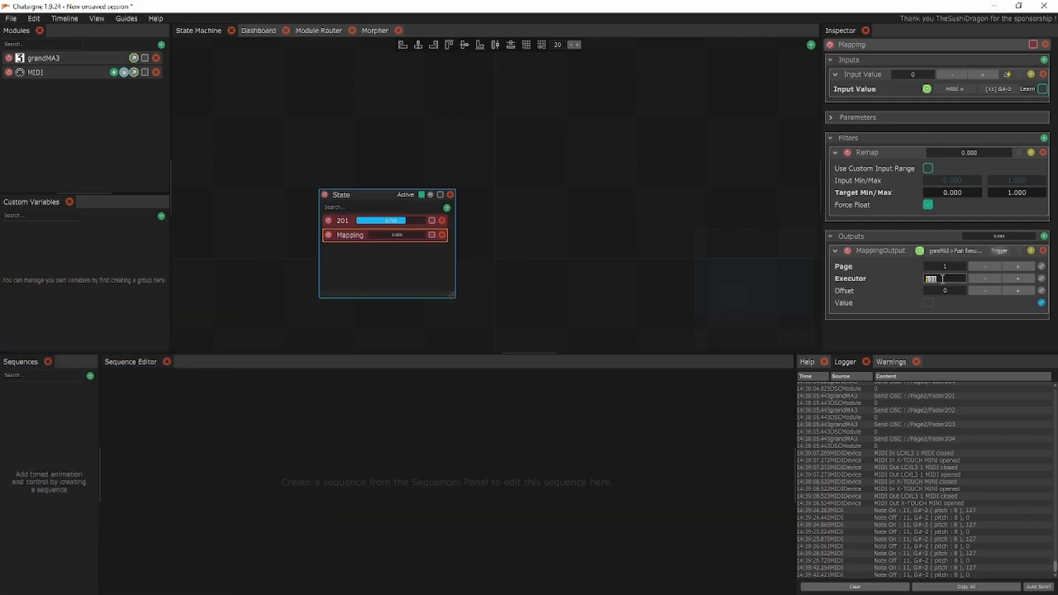
type("201")
key("alt+Tab")
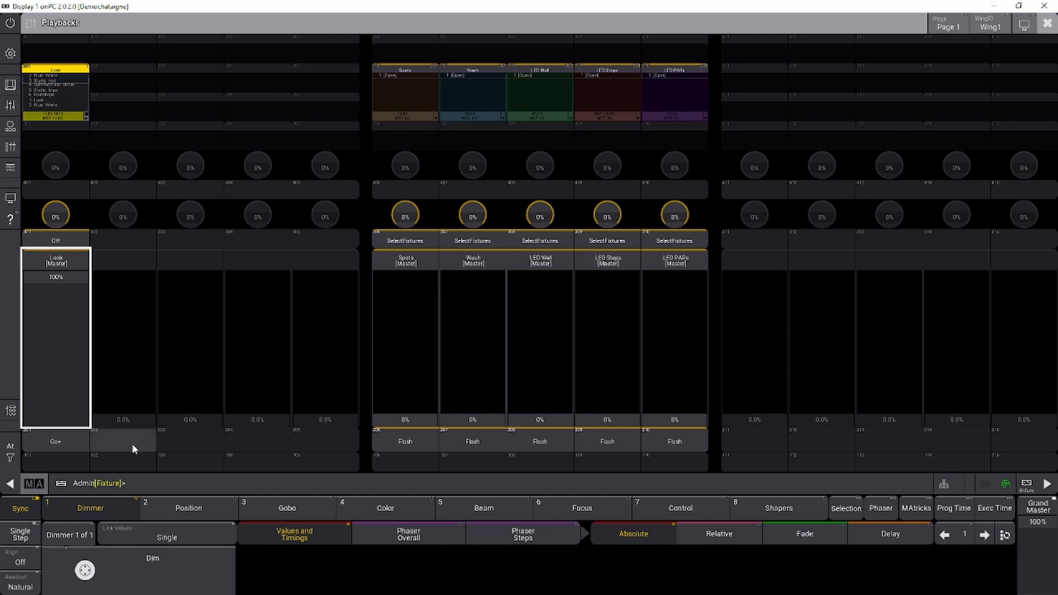
key("alt+Tab")
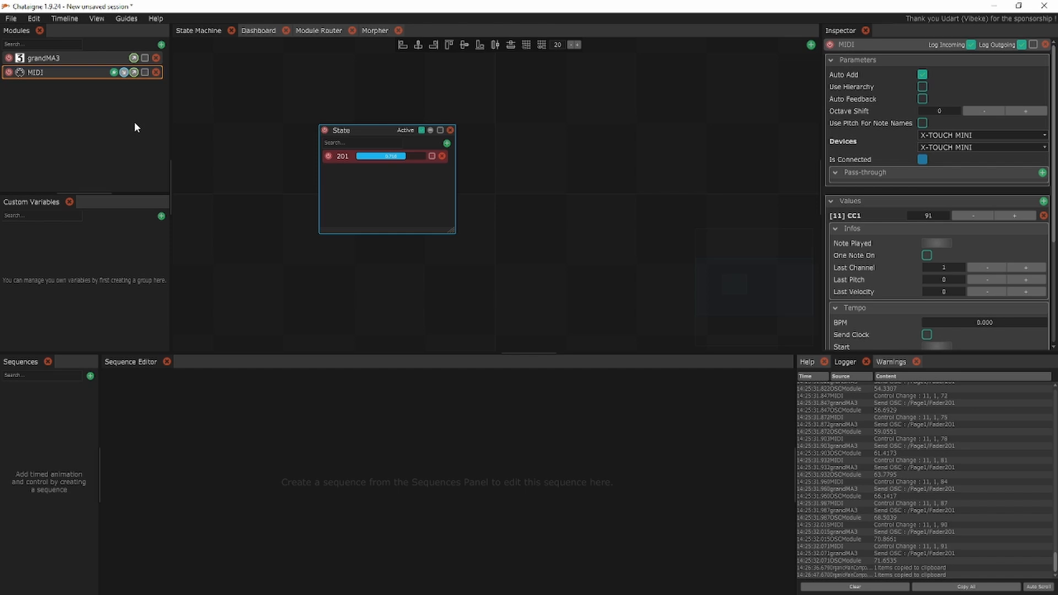
Create a second state beside the first one and add a new mapping to it
right_click(528, 166)
left_click(562, 170)
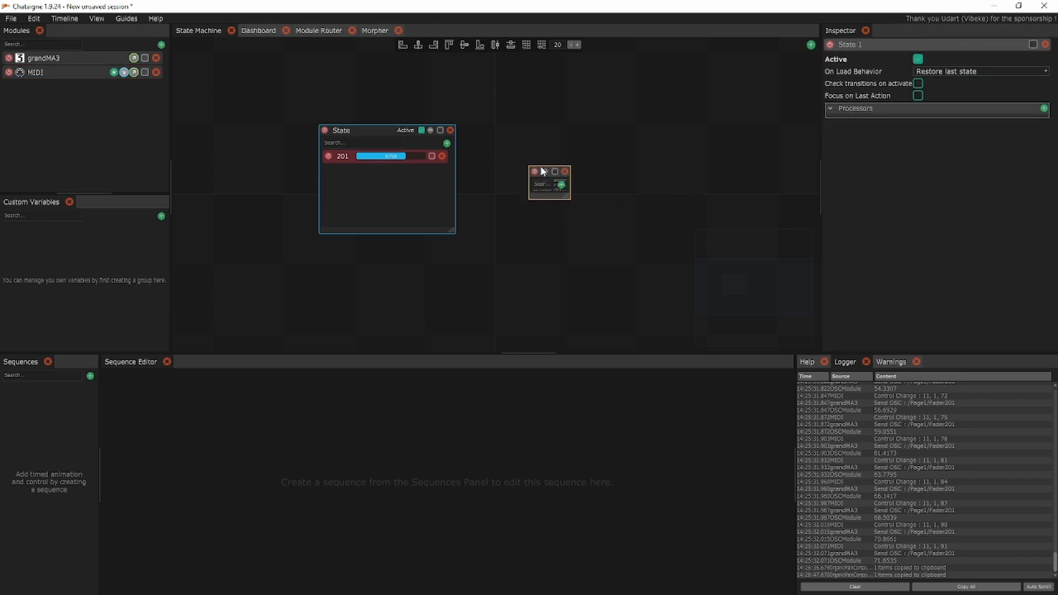
left_click(656, 184)
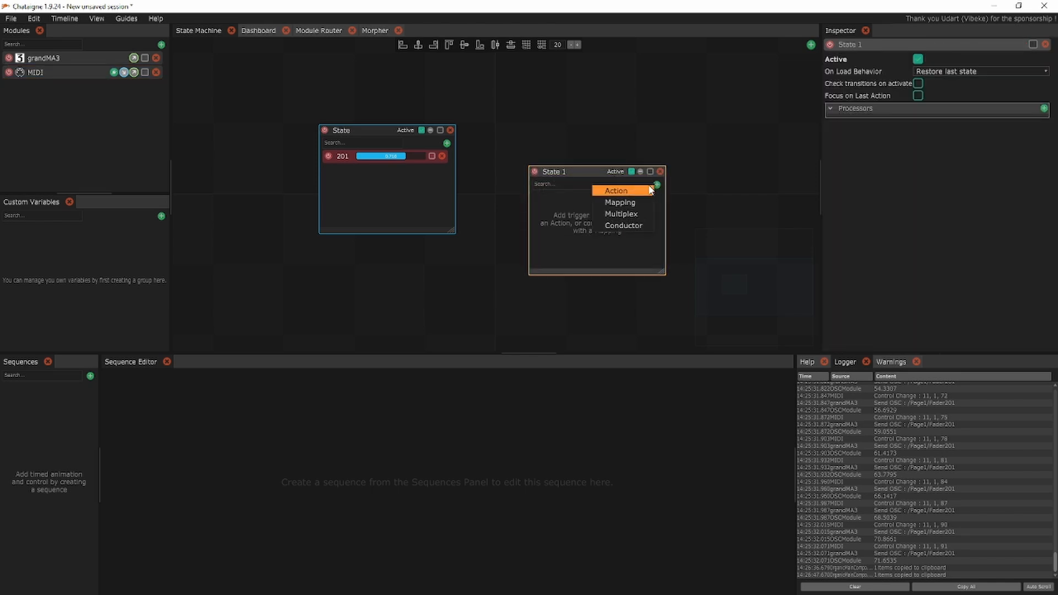
left_click(633, 200)
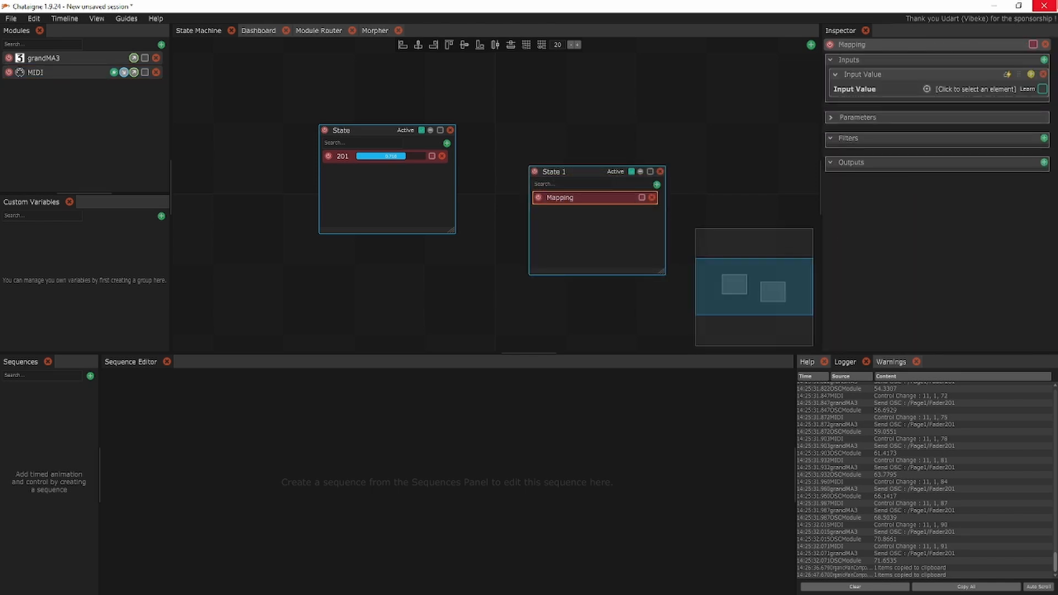
Extend the new mapping's inputs to four Input Values plus a manual integer input
left_click(1030, 75)
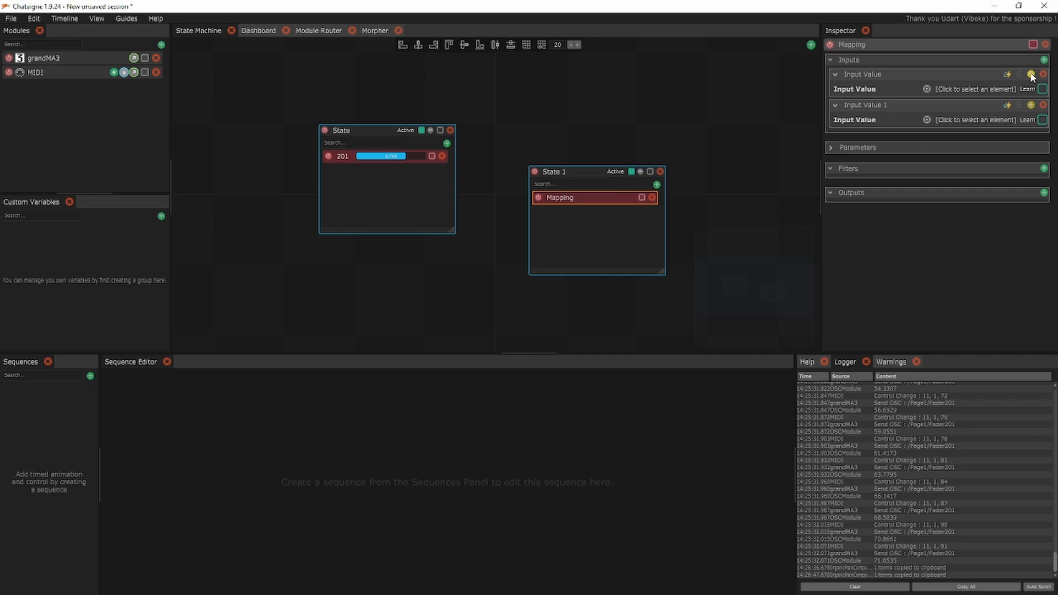
left_click(1030, 105)
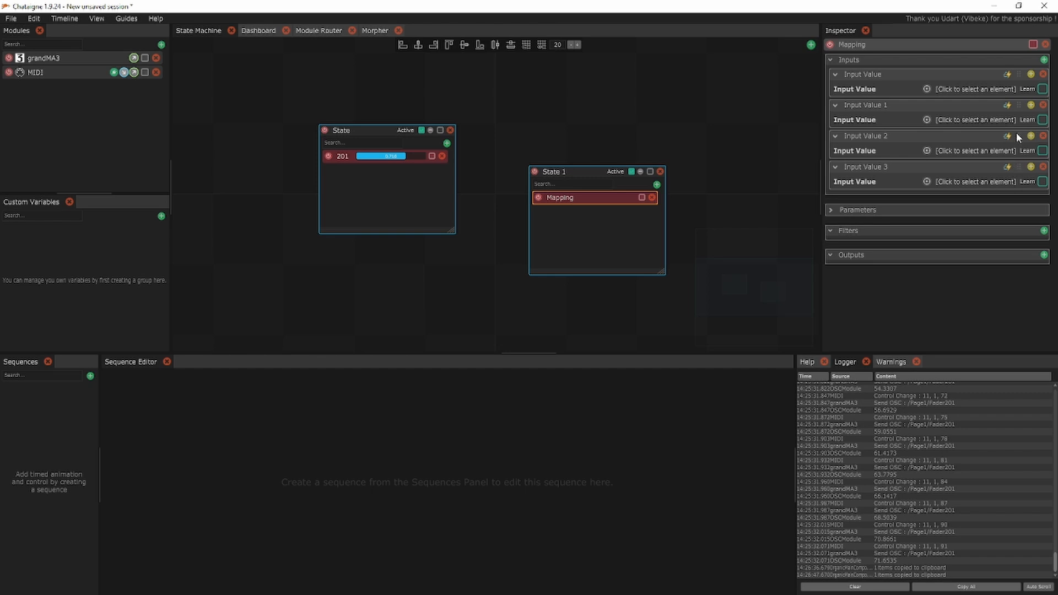
left_click(1043, 59)
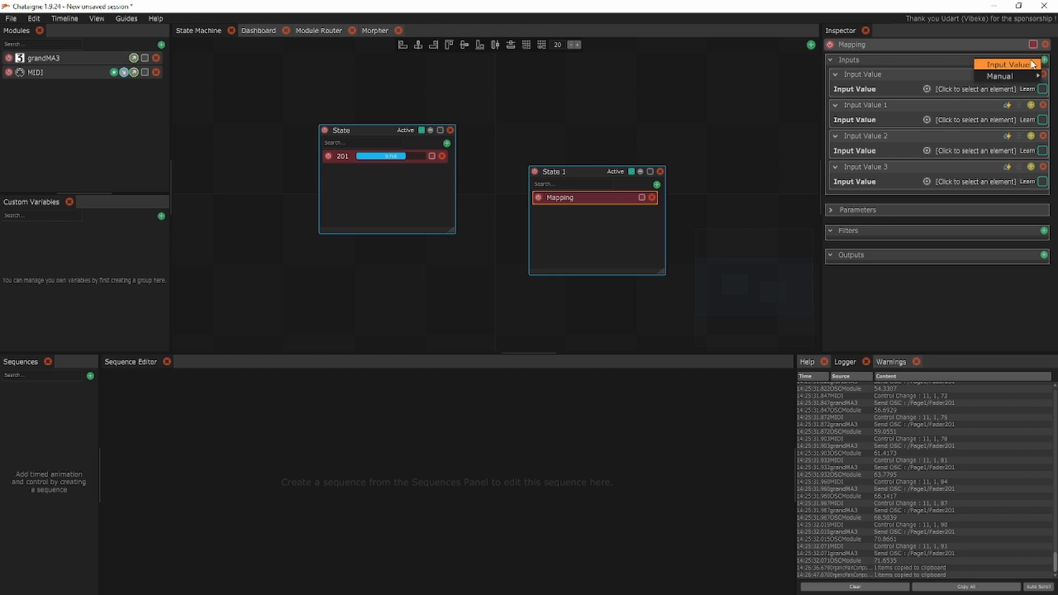
mouse_move(1014, 77)
left_click(950, 88)
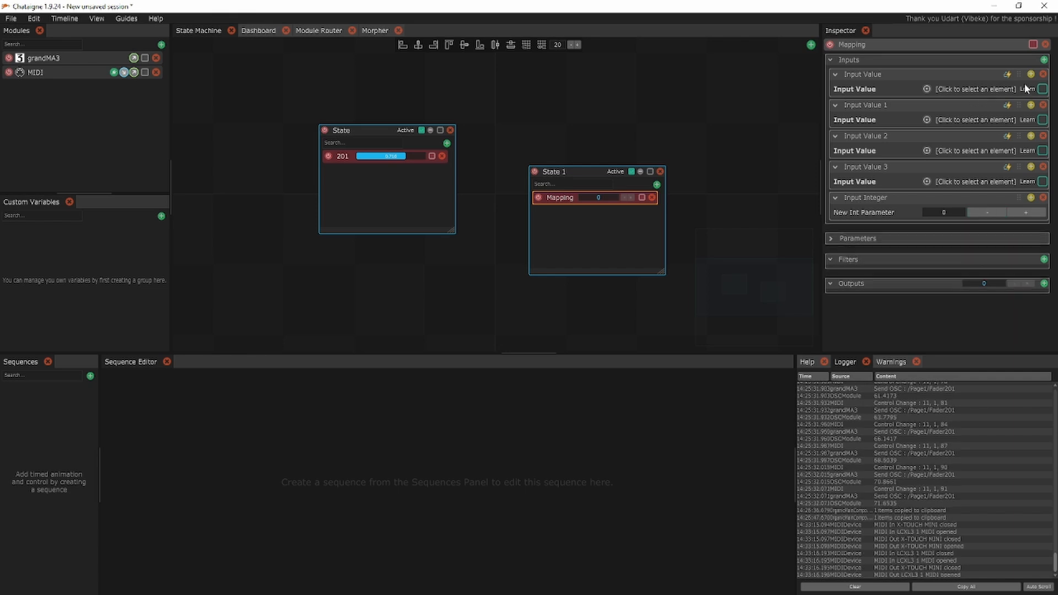
Learn MIDI channel 3 CC5, CC6, CC7 and CC8 as the sources of the four Input Values
left_click(1042, 89)
left_click(1041, 119)
left_click(1041, 150)
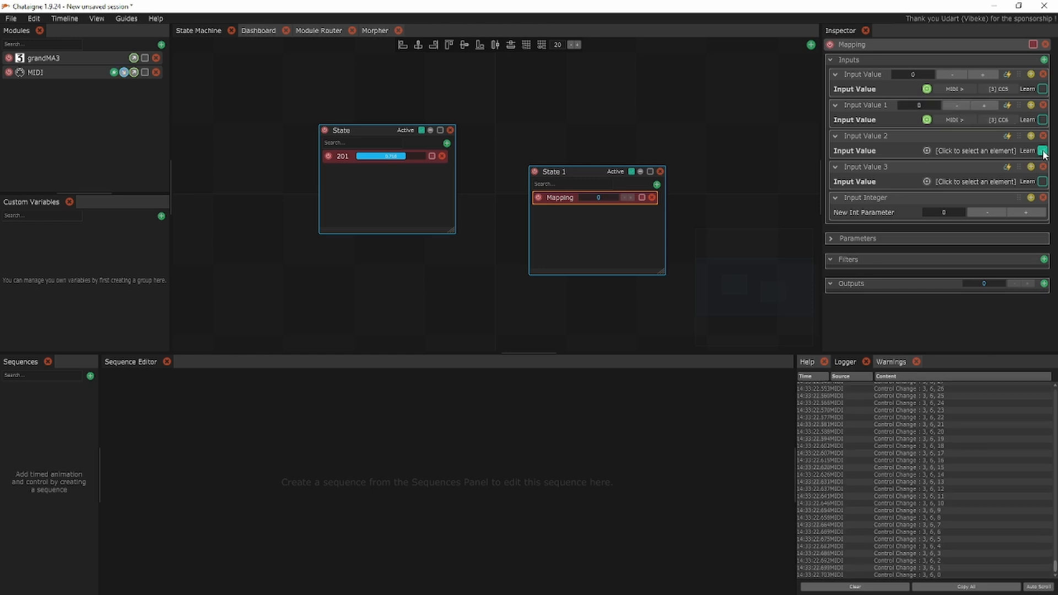
left_click(1042, 182)
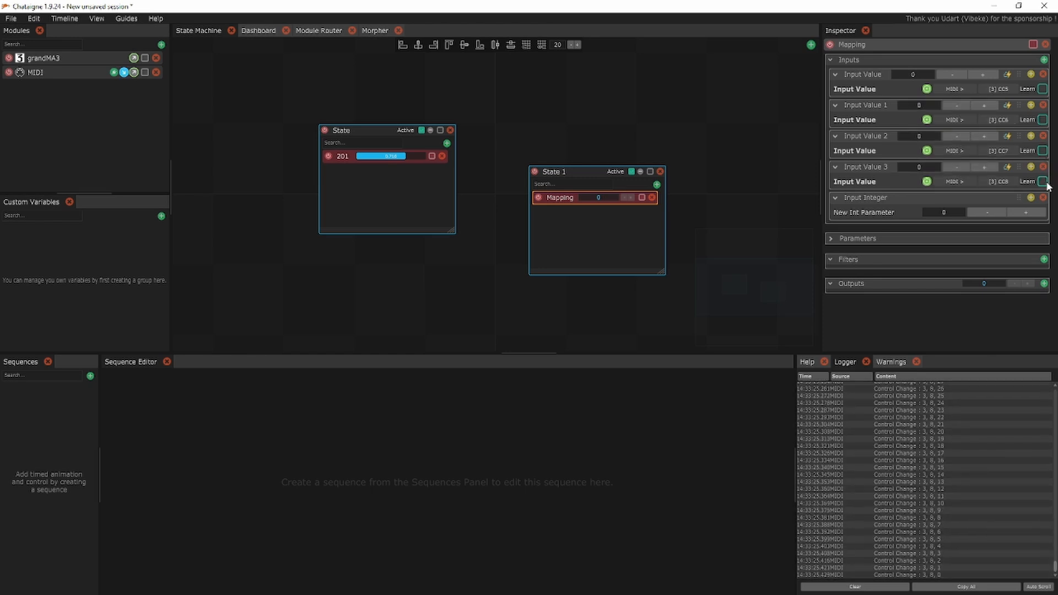
Add a Remap filter applied to Inputs #1 to #4 and disable its Use Custom Input Range option
left_click(1043, 260)
mouse_move(1011, 291)
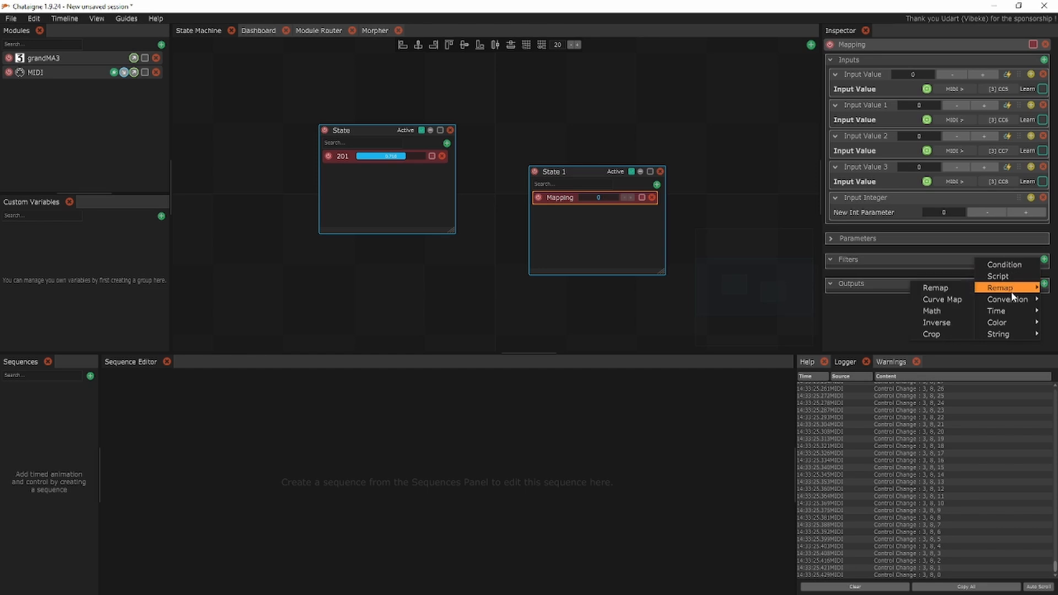
left_click(946, 288)
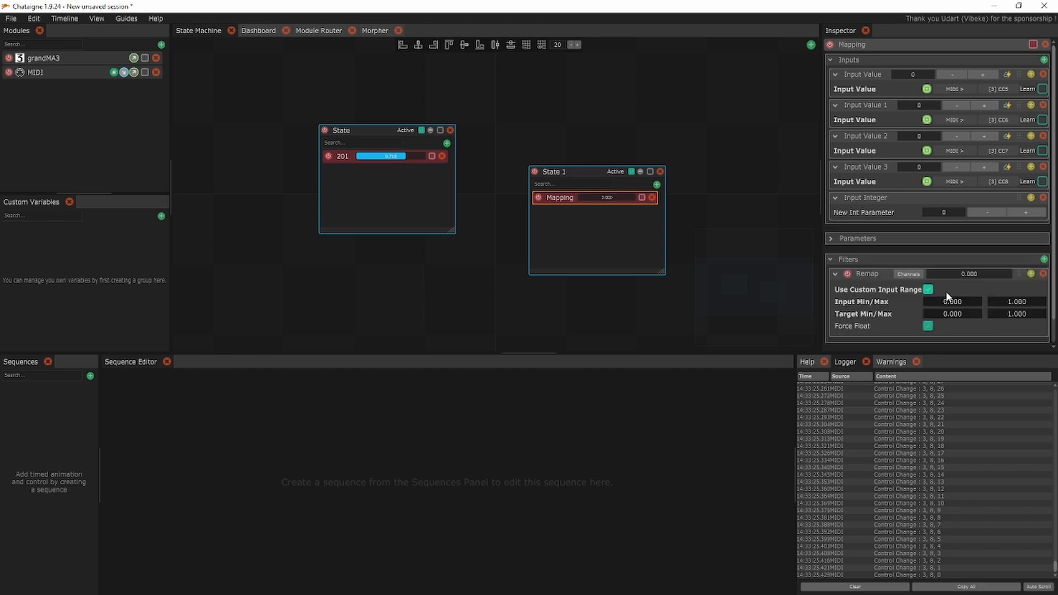
left_click(909, 274)
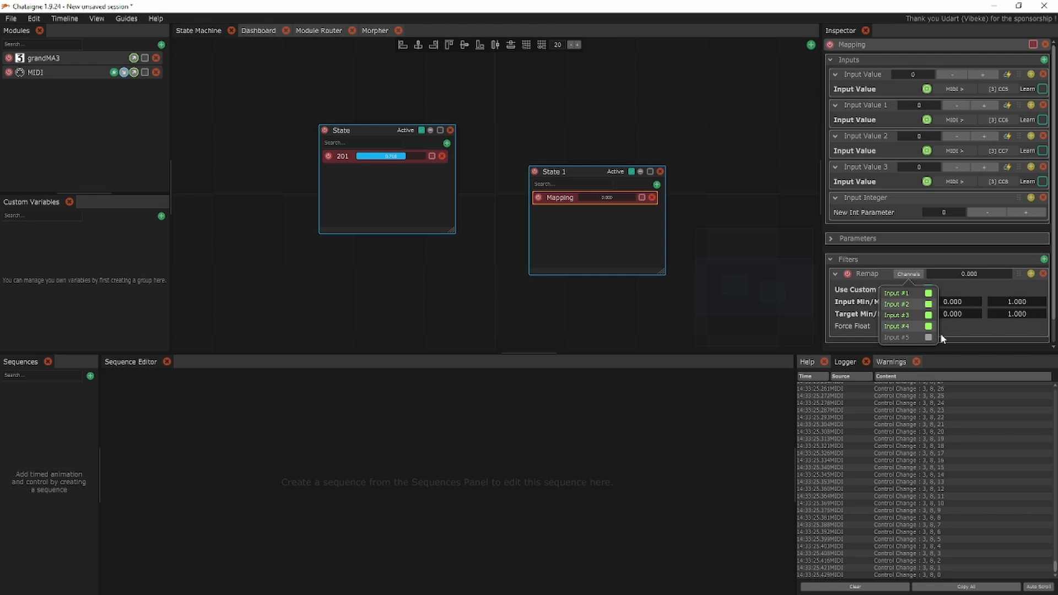
left_click(950, 337)
left_click(928, 290)
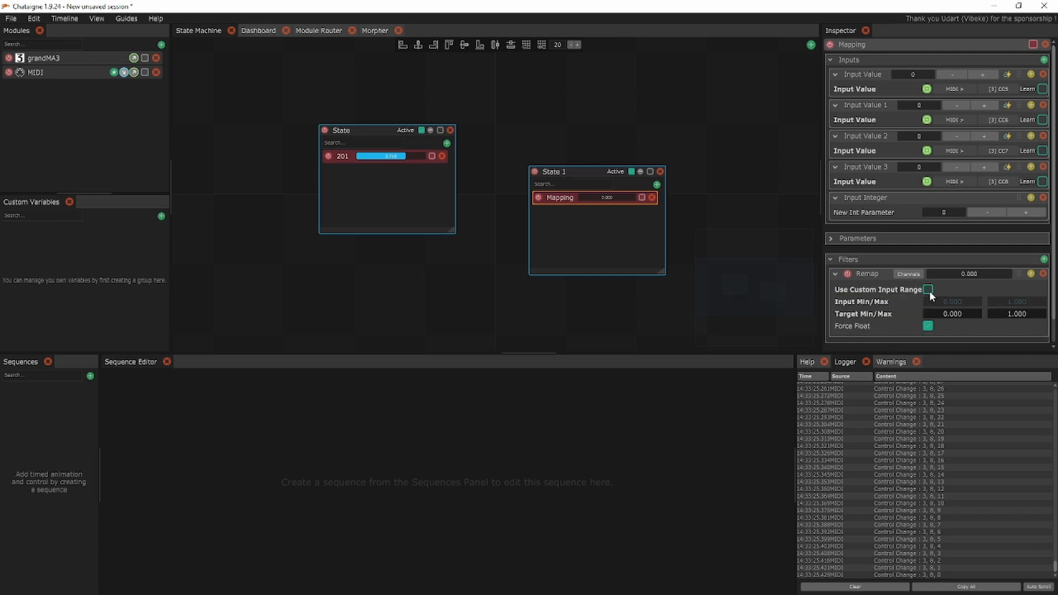
Add a mapping output using the grandMA3 module's Move Executor Fader command
scroll(951, 290, "down", 1)
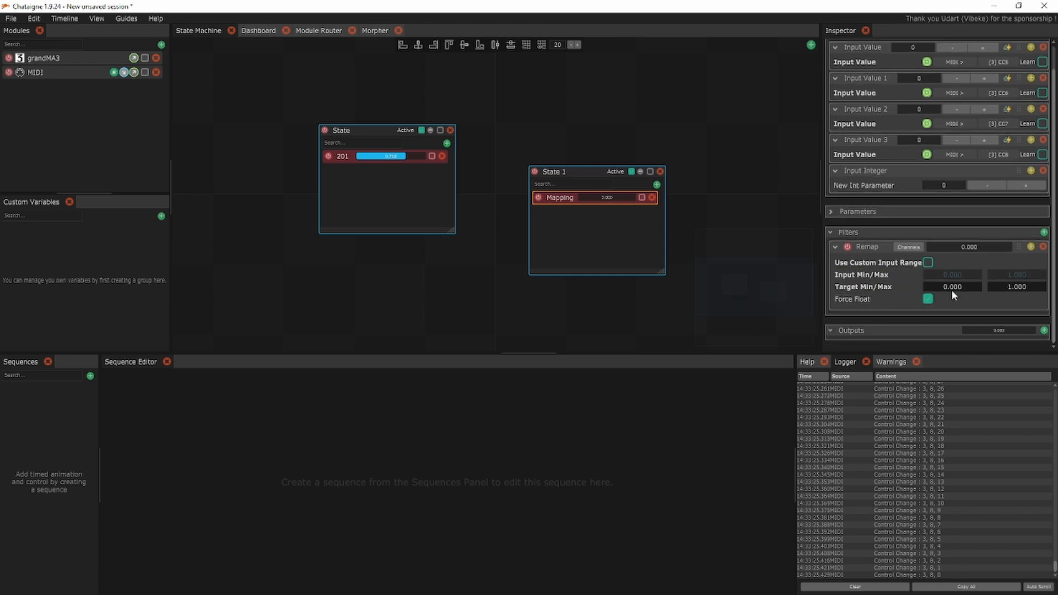
left_click(1043, 330)
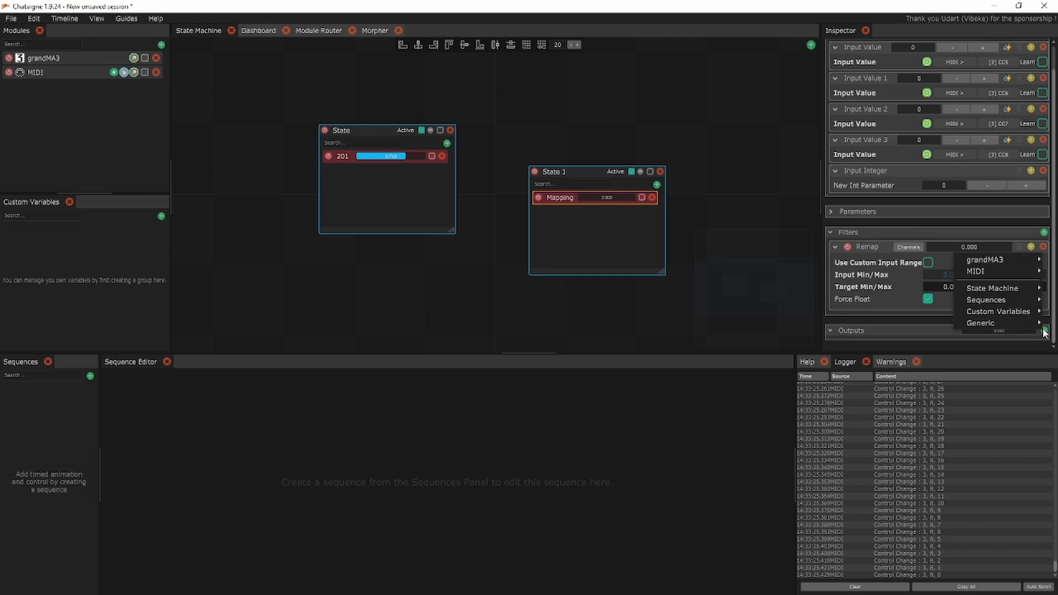
mouse_move(984, 259)
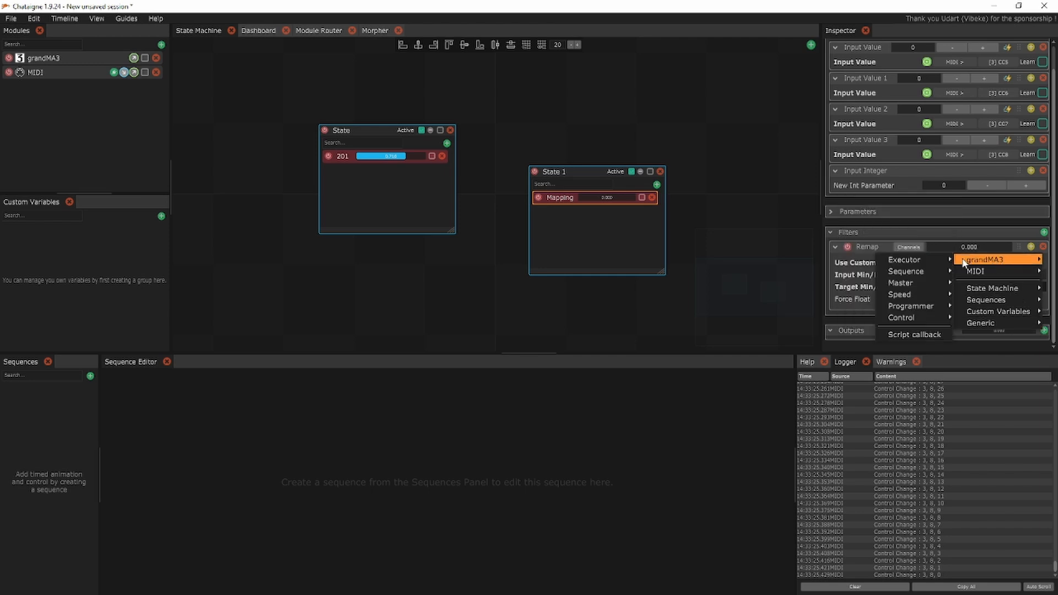
mouse_move(935, 262)
left_click(795, 259)
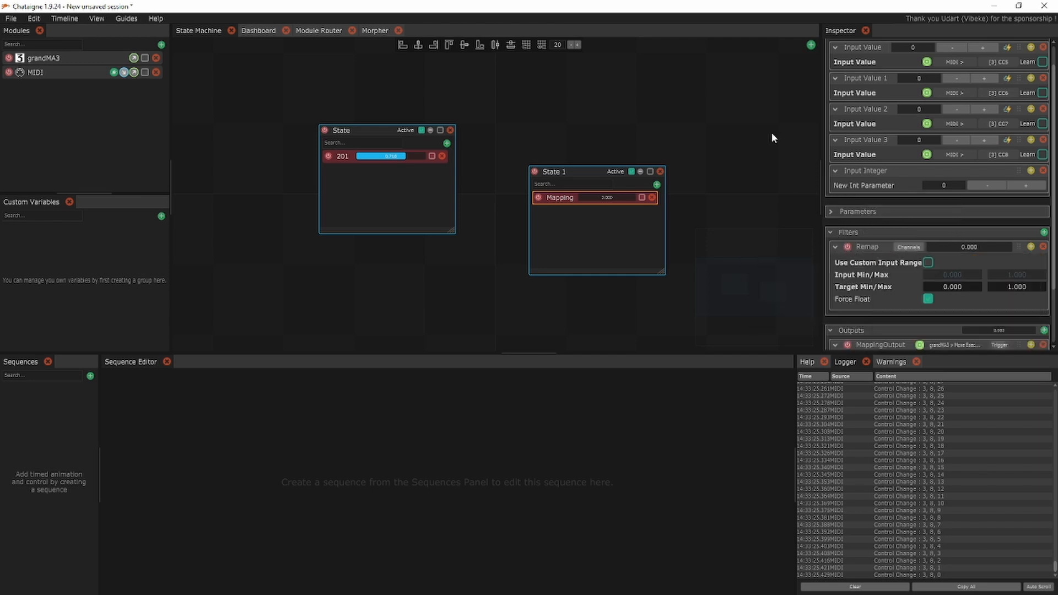
Duplicate the Move Executor Fader output three times so the mapping has four outputs
scroll(941, 225, "down", 3)
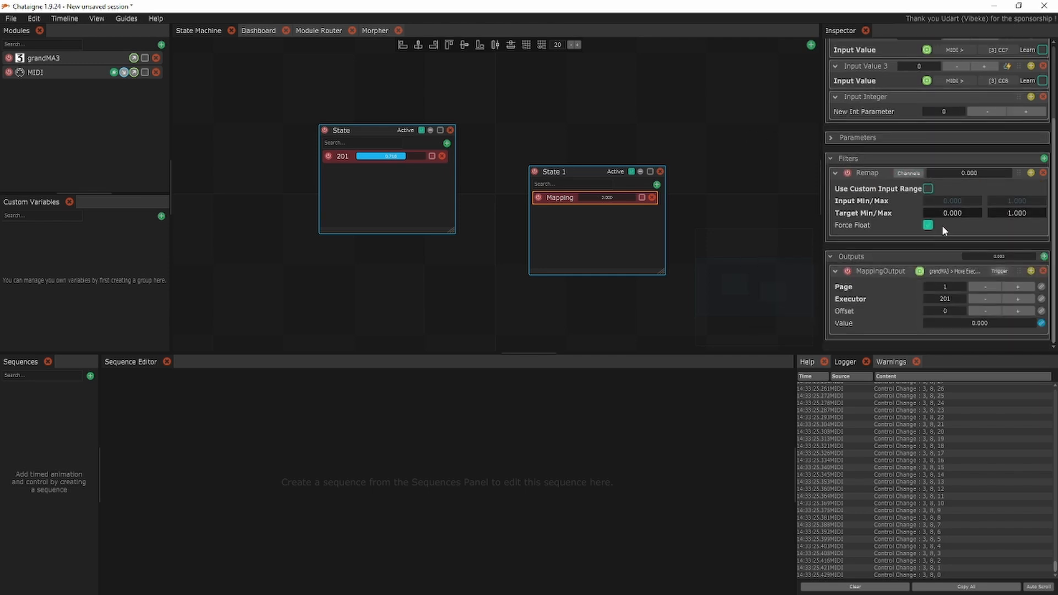
left_click(1030, 271)
scroll(1030, 272, "down", 2)
left_click(1030, 270)
scroll(1030, 275, "down", 2)
left_click(1030, 275)
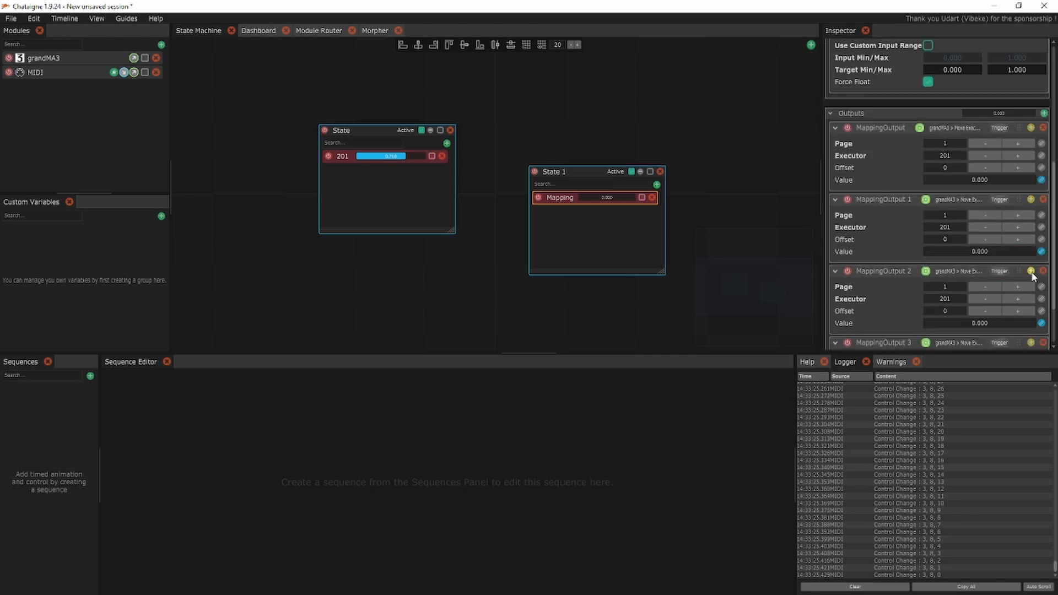
scroll(1030, 278, "down", 2)
Link the first output's Page parameter to the mapping input Value 5 : Integer
scroll(1031, 287, "up", 6)
scroll(1031, 287, "down", 2)
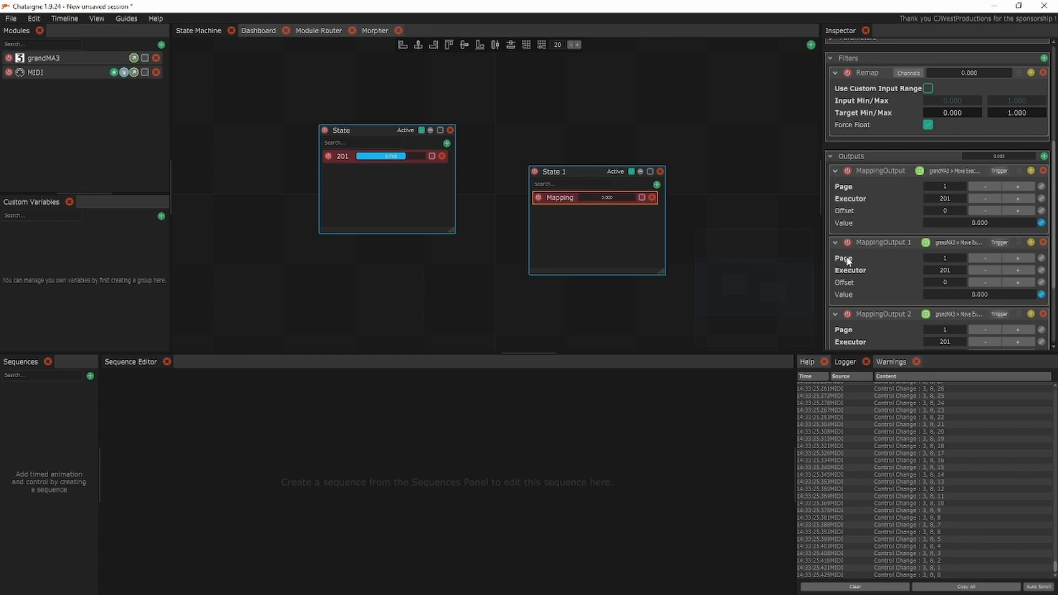
scroll(931, 253, "up", 3)
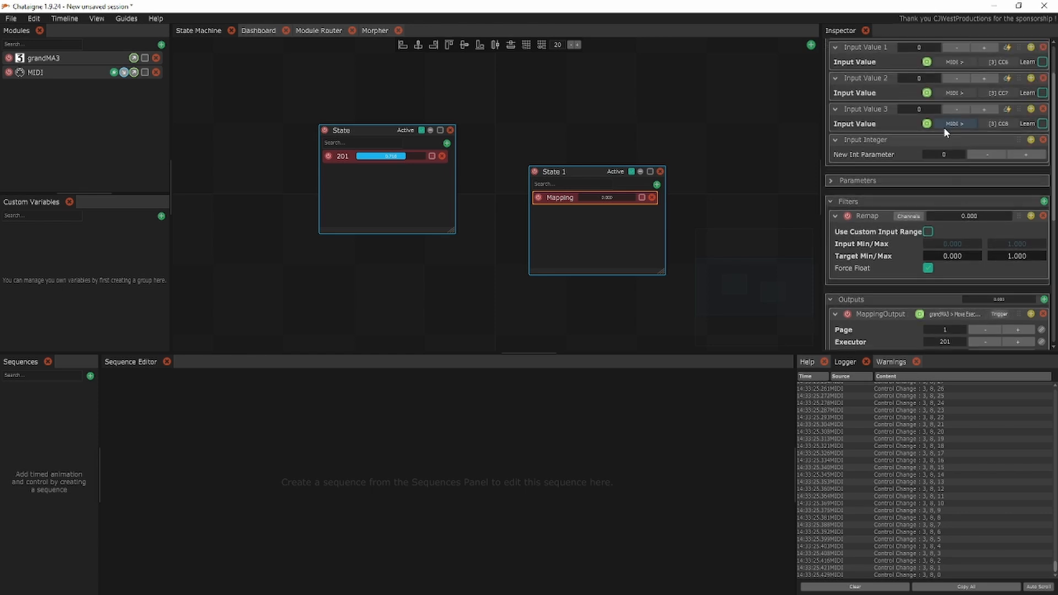
scroll(954, 189, "down", 2)
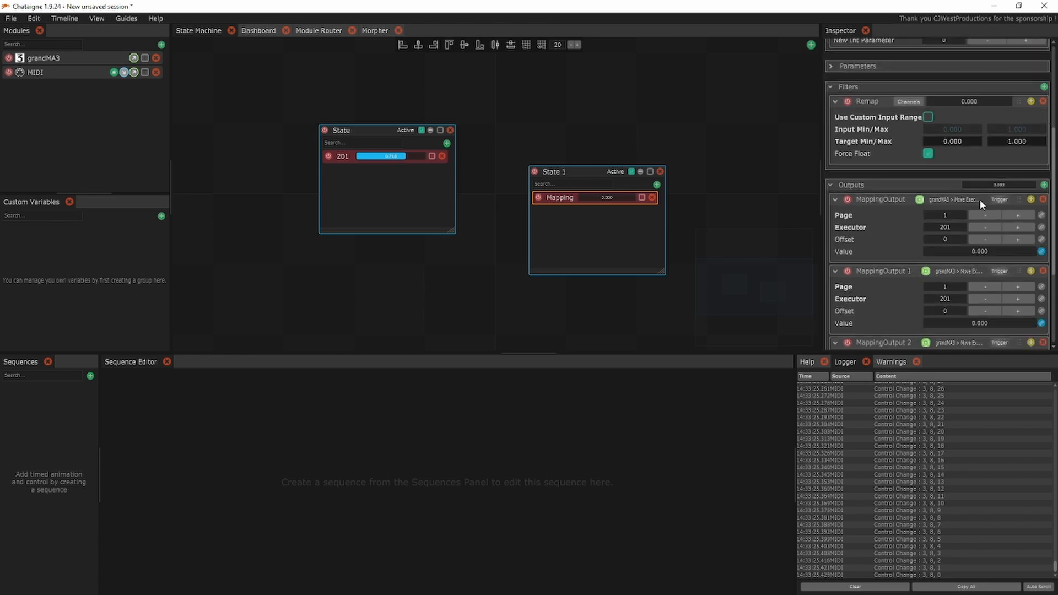
left_click(1040, 216)
mouse_move(1023, 221)
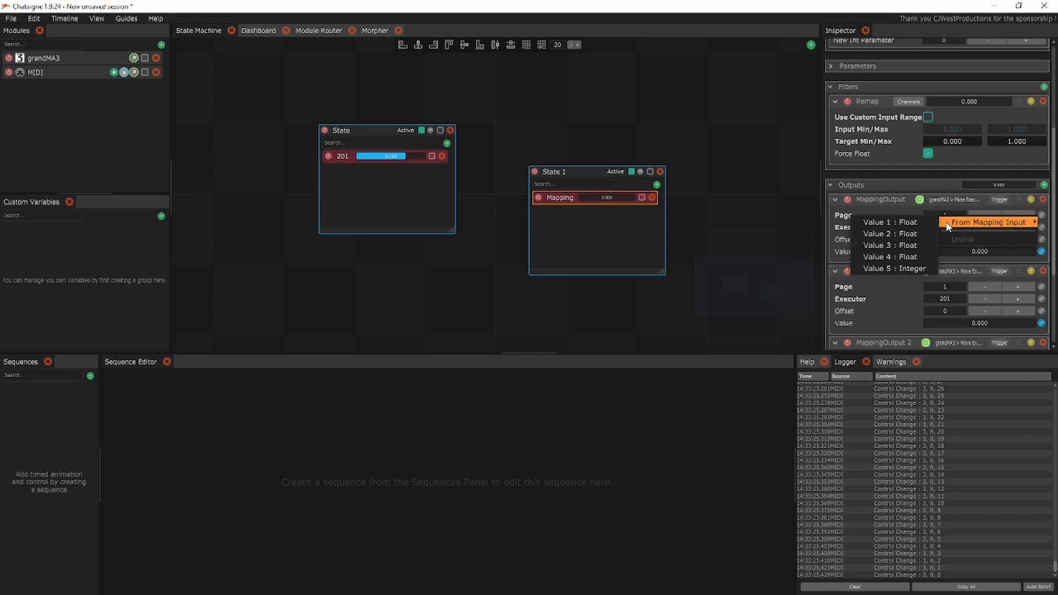
left_click(903, 269)
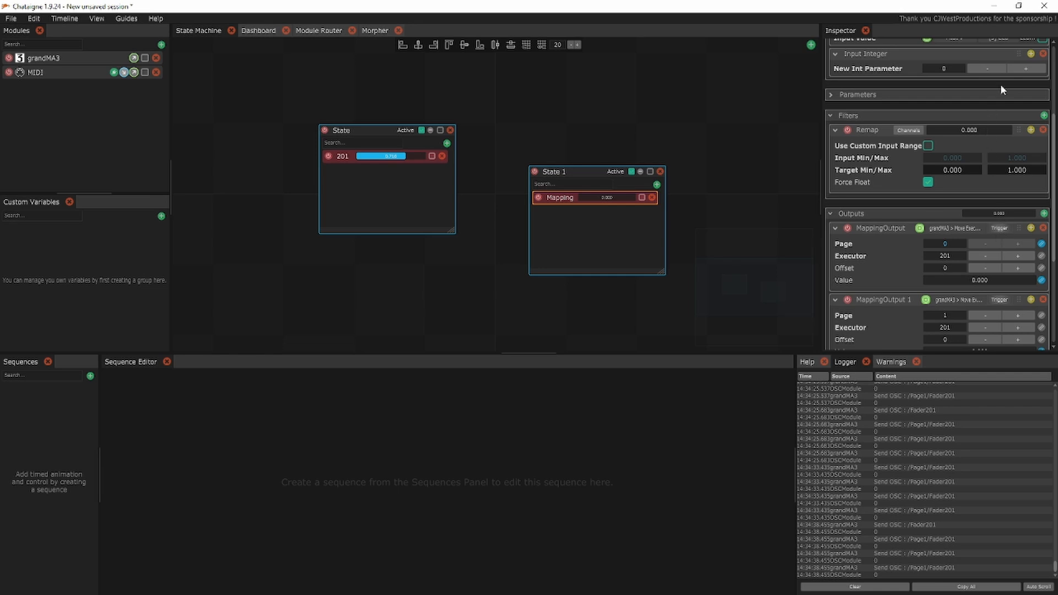
Set the mapping's manual integer input to 3
left_click(1025, 68)
left_click(1028, 68)
left_click(1028, 68)
Link the Page parameters of MappingOutput 1, 2 and 3 to the mapping input Value 5 : Integer
scroll(977, 165, "down", 5)
left_click(1040, 143)
left_click(898, 197)
left_click(1040, 215)
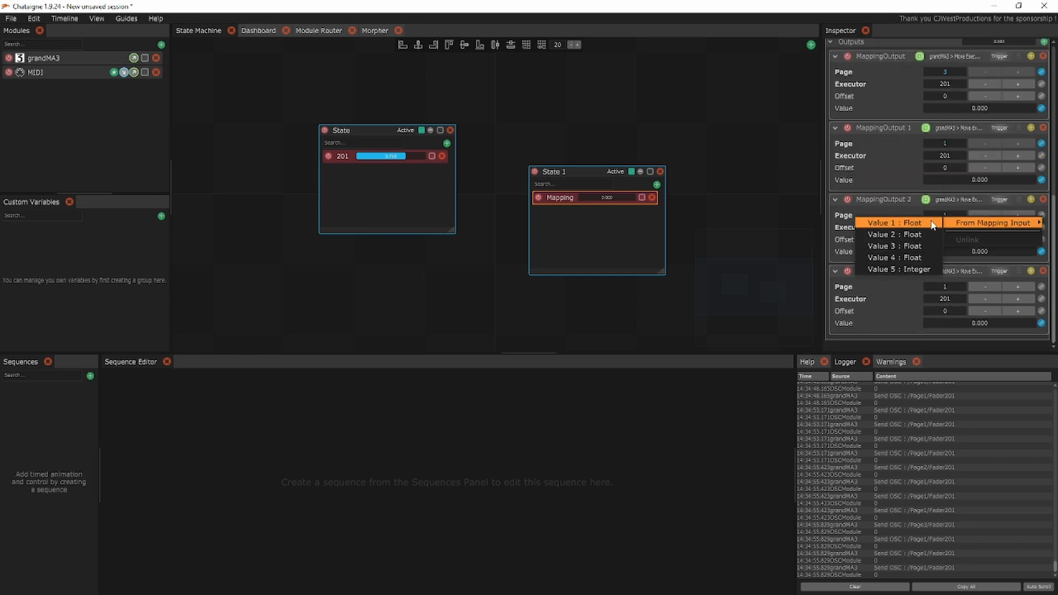
left_click(898, 270)
left_click(1038, 286)
mouse_move(1030, 290)
left_click(898, 340)
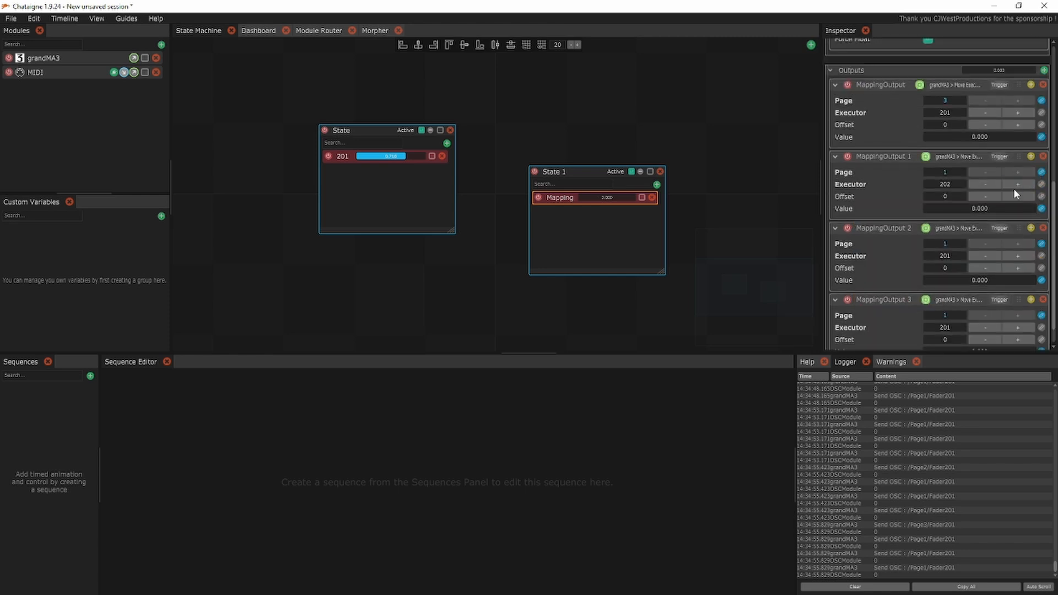
Paste a copy of the four-fader mapping into State 1 and select the copy
scroll(970, 172, "up", 5)
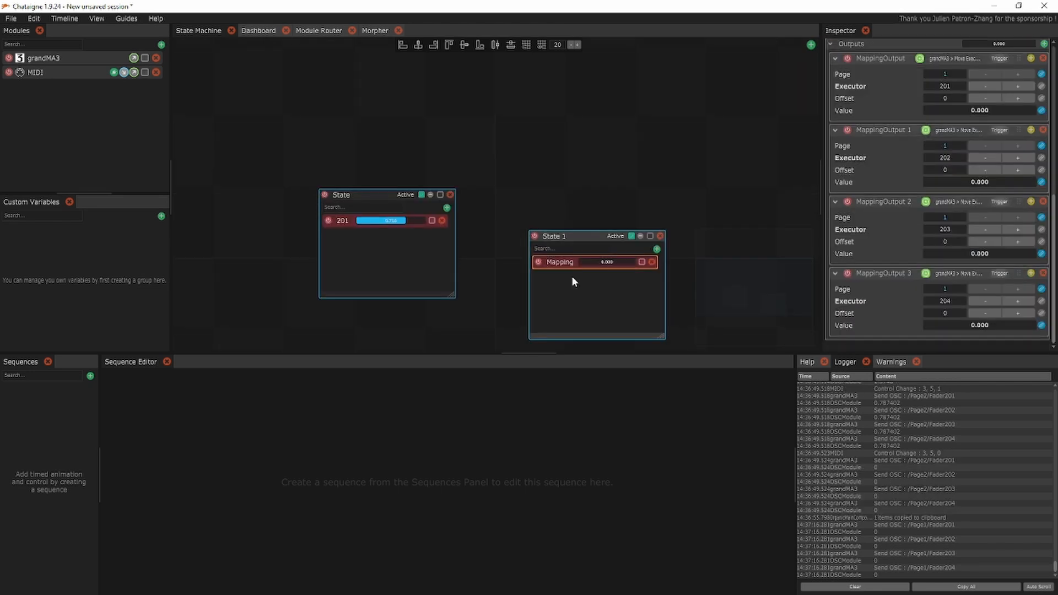
key("ctrl+v")
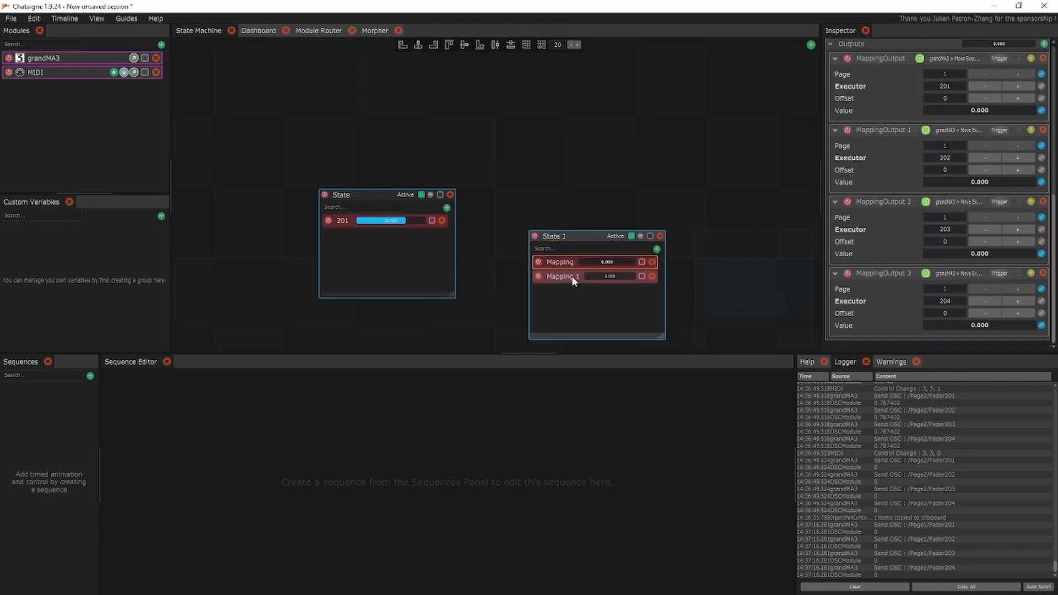
left_click(573, 280)
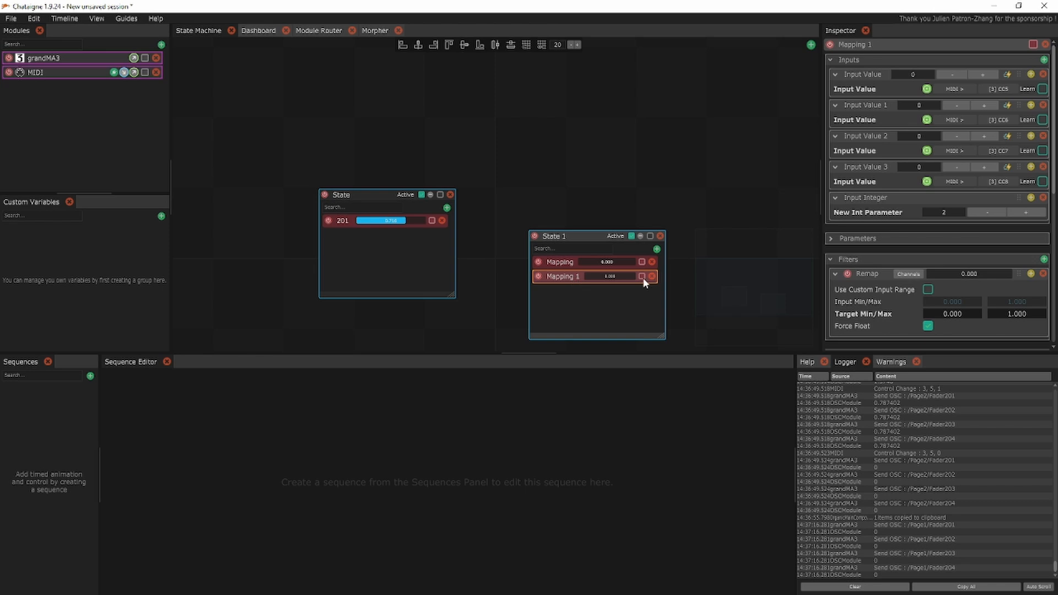
Learn MIDI channel 4 CC5, CC6, CC7 and CC8 for the copied mapping's four Input Values, with its integer input set to 2
left_click(1042, 90)
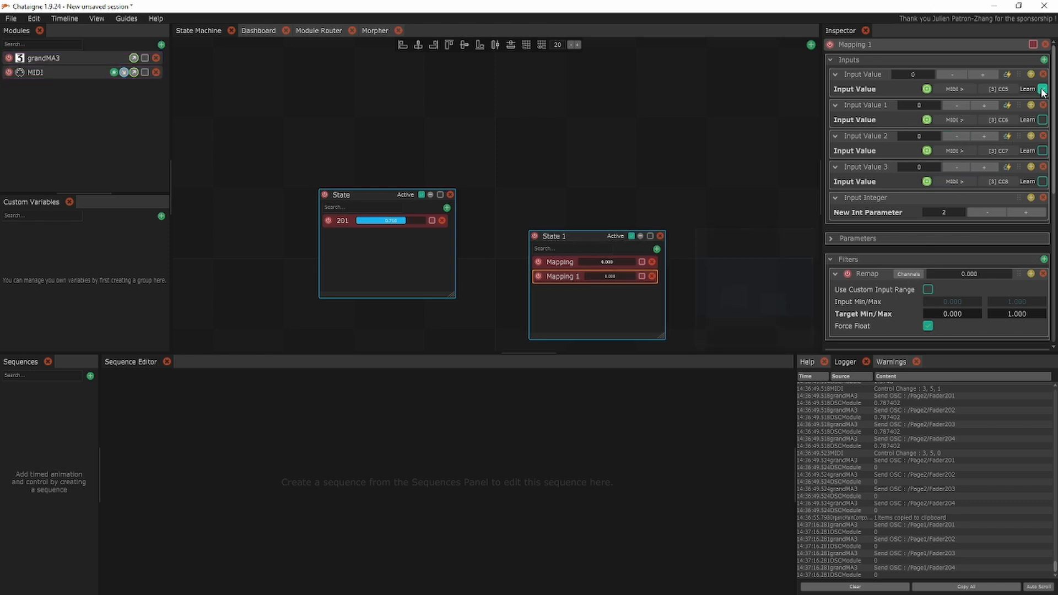
left_click(1000, 215)
left_click(998, 214)
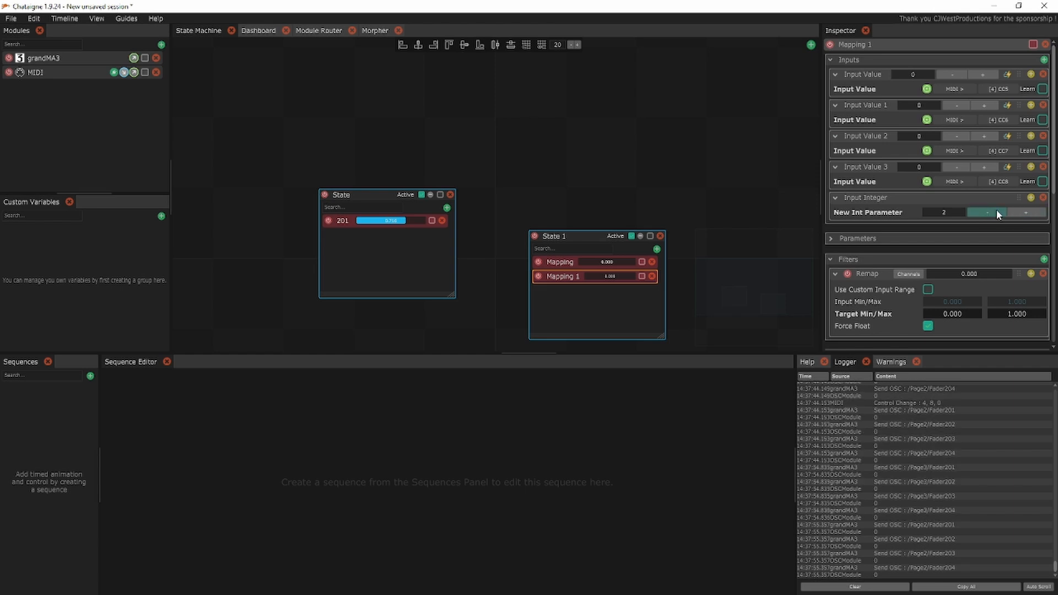
scroll(996, 210, "down", 5)
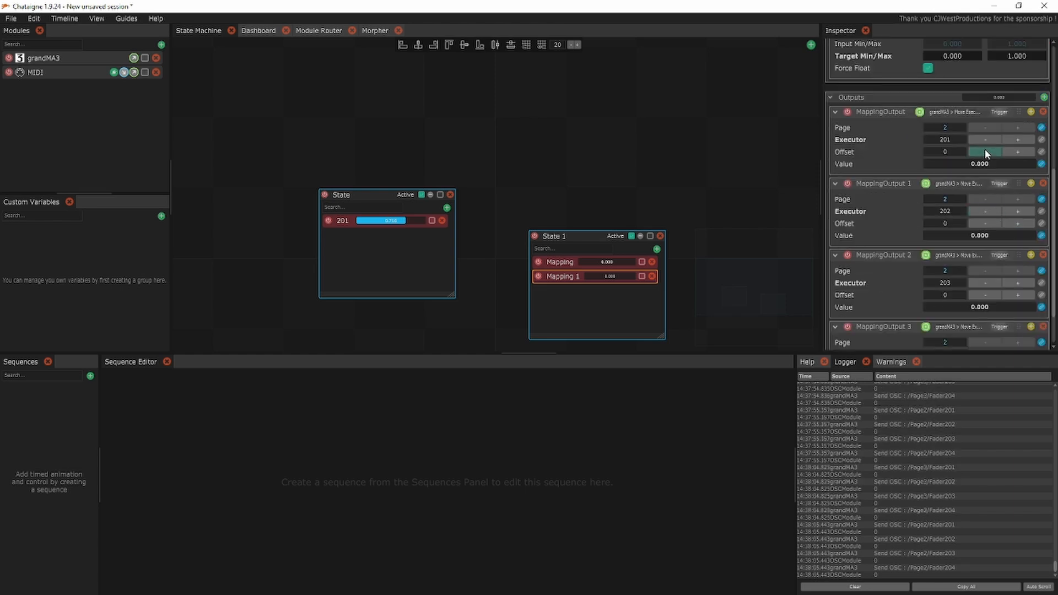
scroll(984, 151, "down", 1)
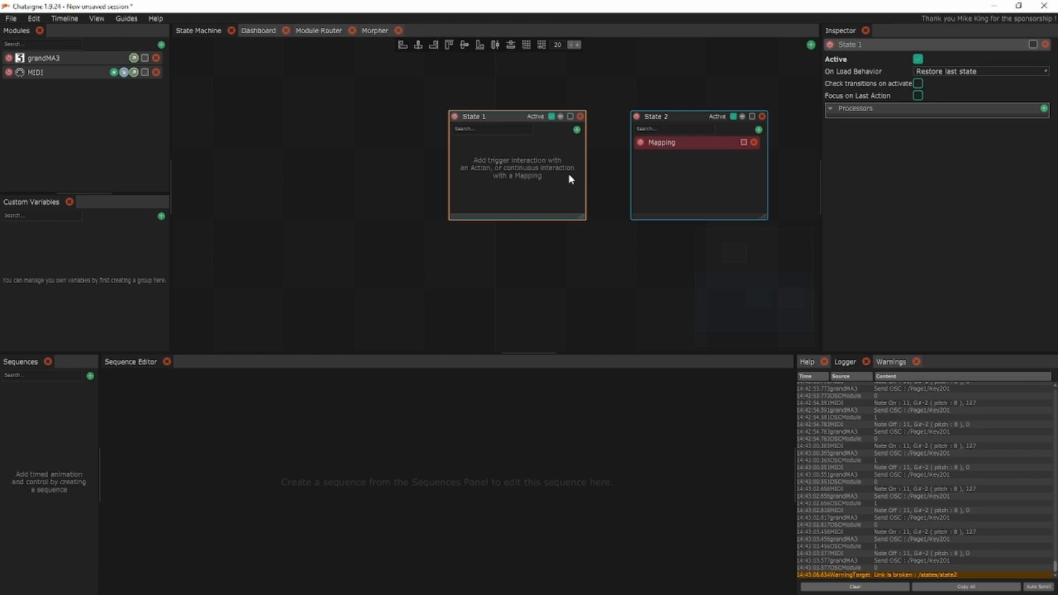
left_click(576, 130)
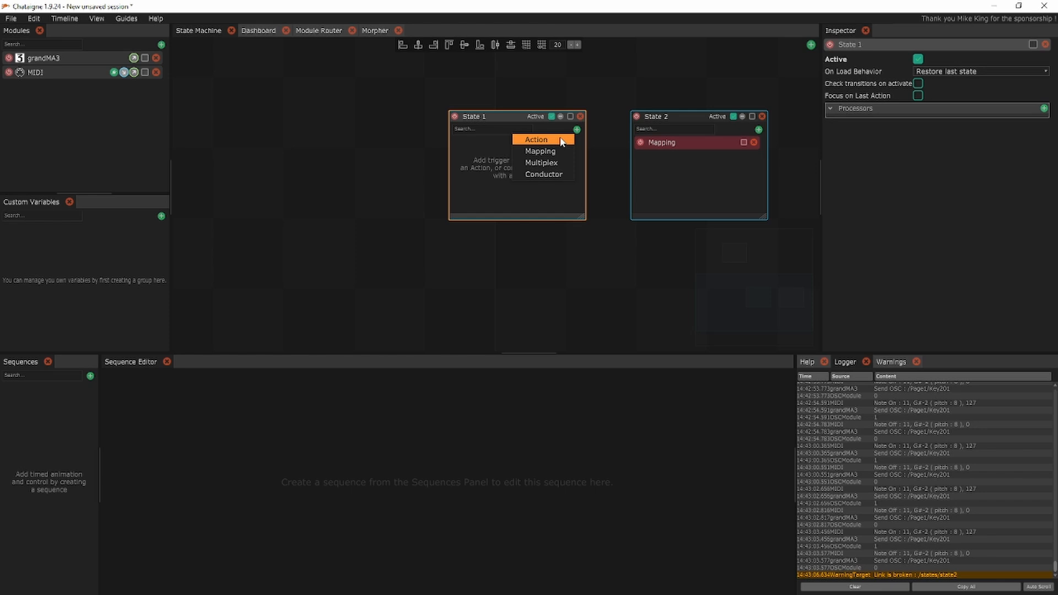
left_click(561, 141)
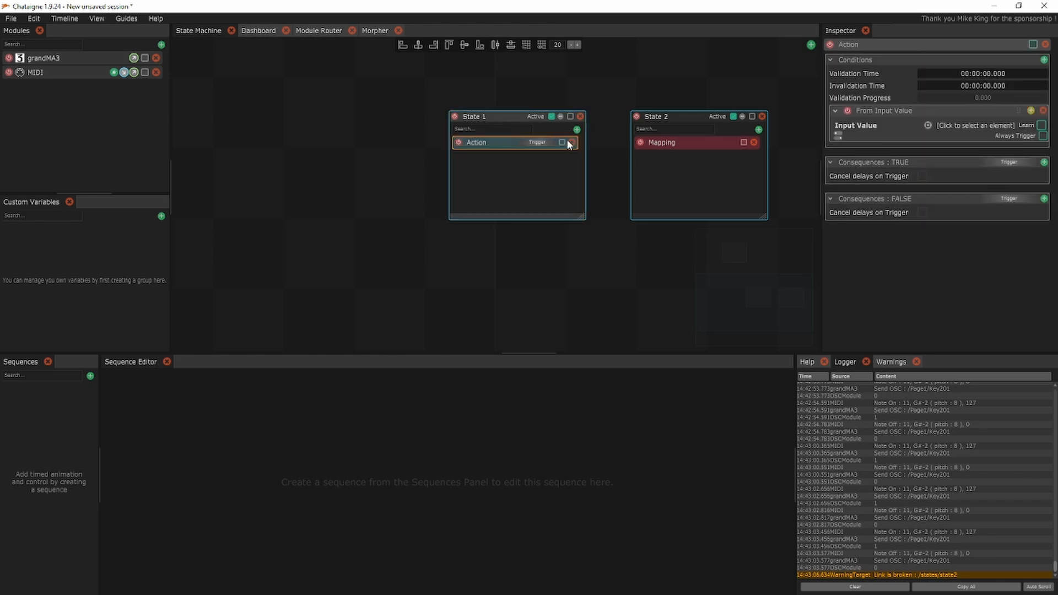
left_click(571, 143)
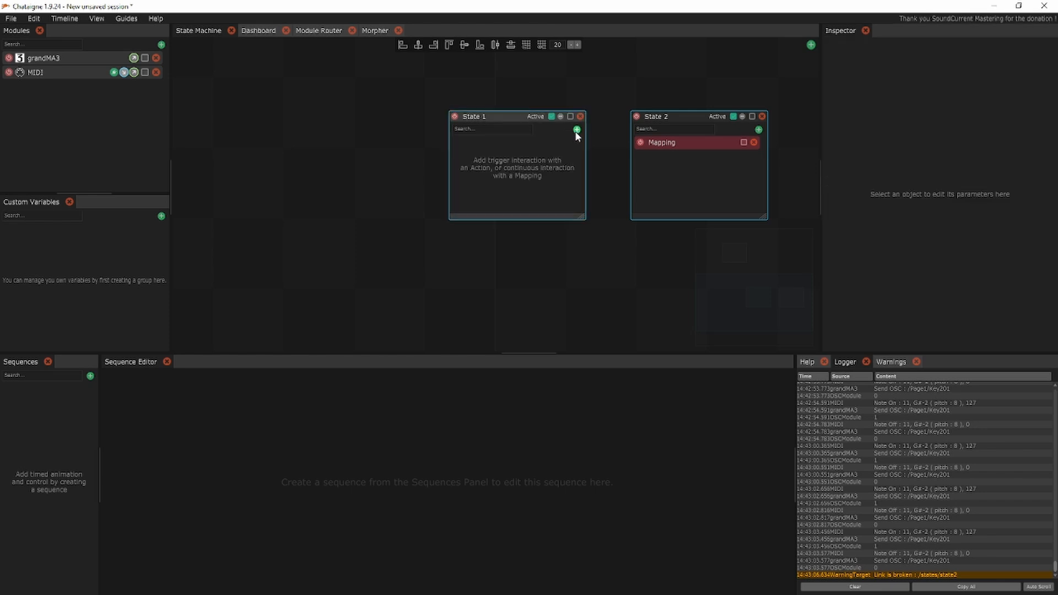
Add an Action to State 1 with the condition that MIDI channel 11 note G#-2 equals 127
left_click(576, 130)
left_click(560, 141)
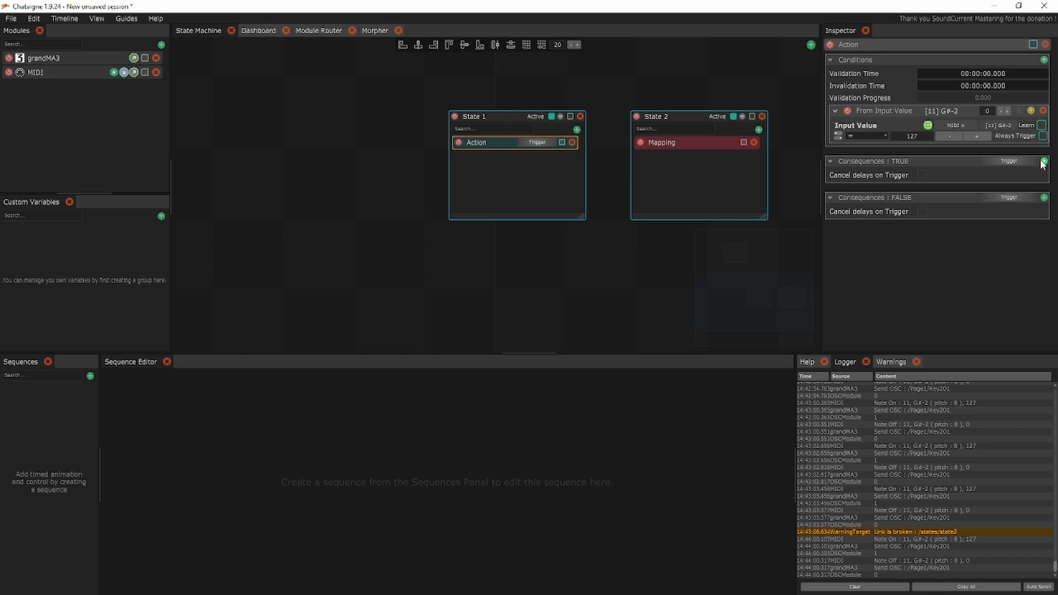
Add a Set State Activation consequence under Consequences : TRUE, targeting State 2 with its Value enabled
left_click(1044, 161)
mouse_move(994, 165)
mouse_move(990, 194)
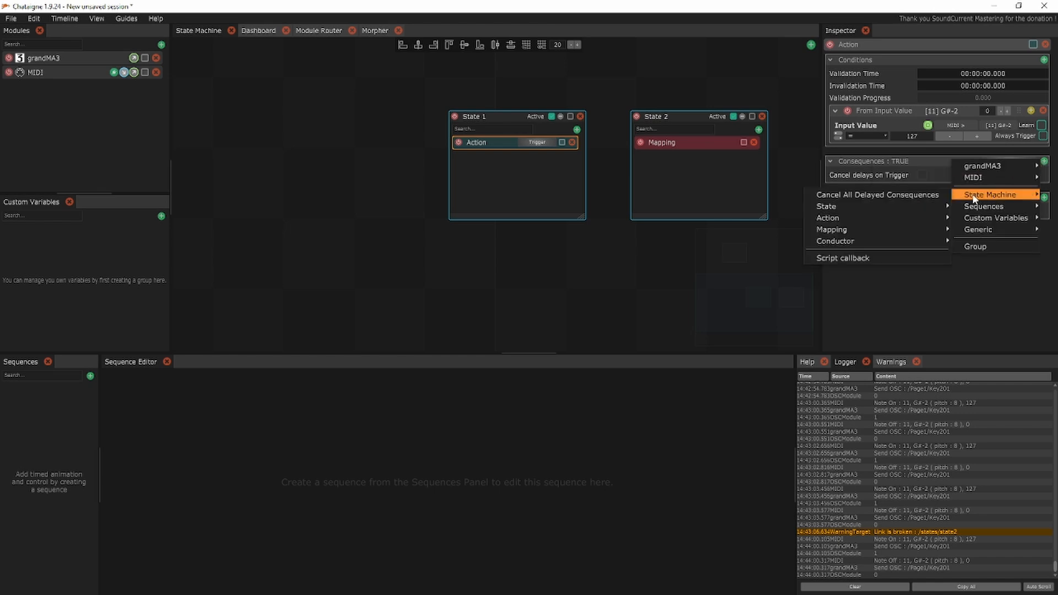
mouse_move(842, 207)
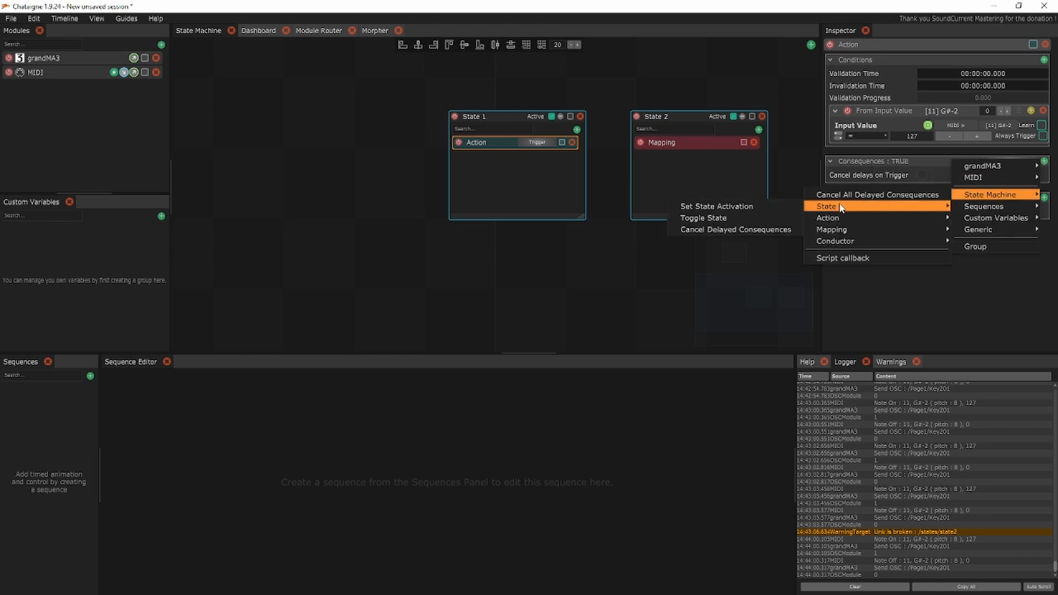
left_click(784, 210)
left_click(931, 227)
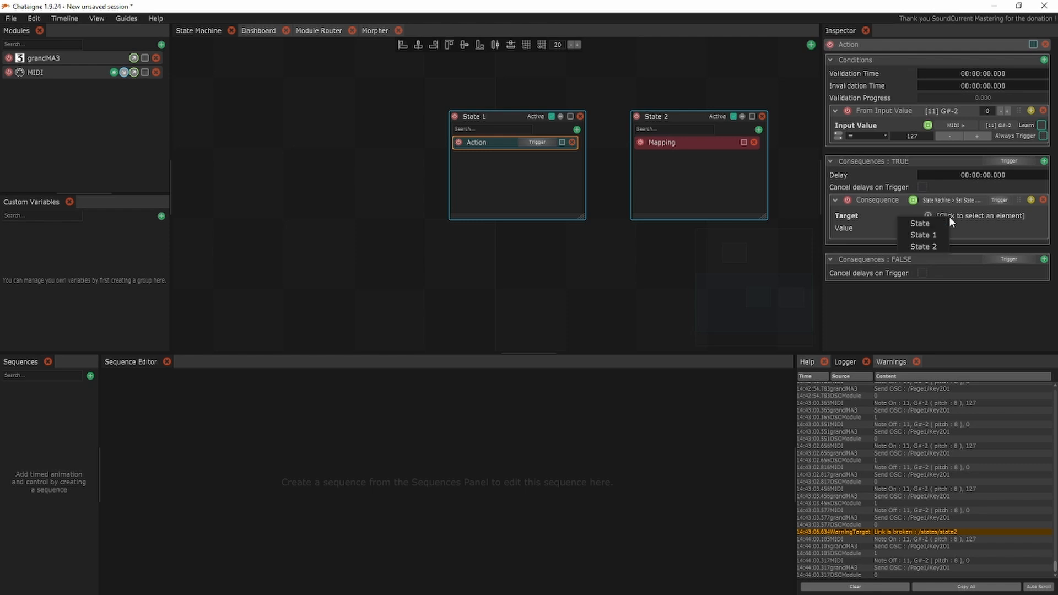
left_click(929, 246)
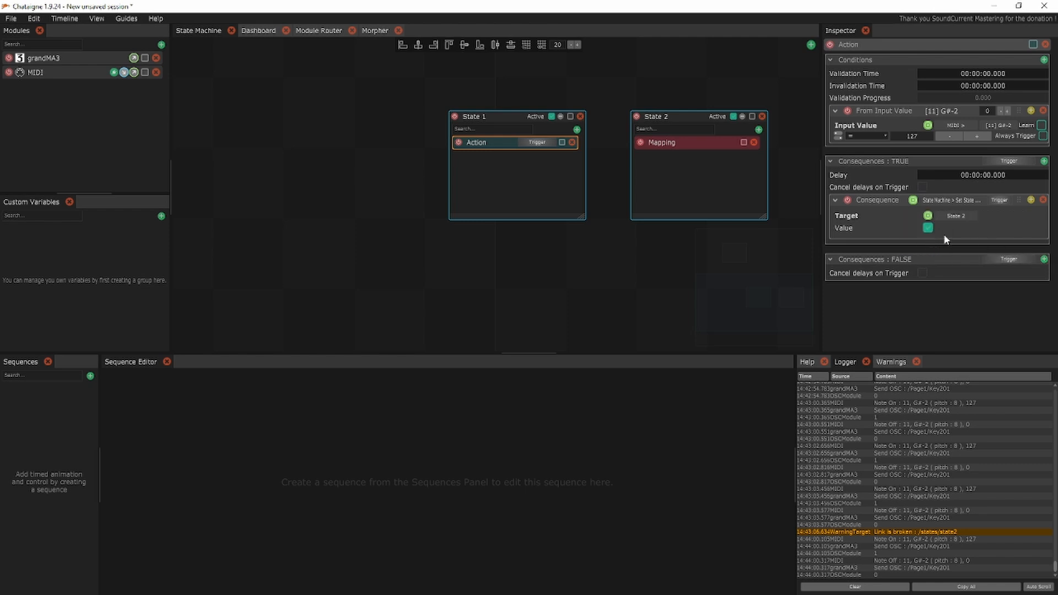
left_click(928, 229)
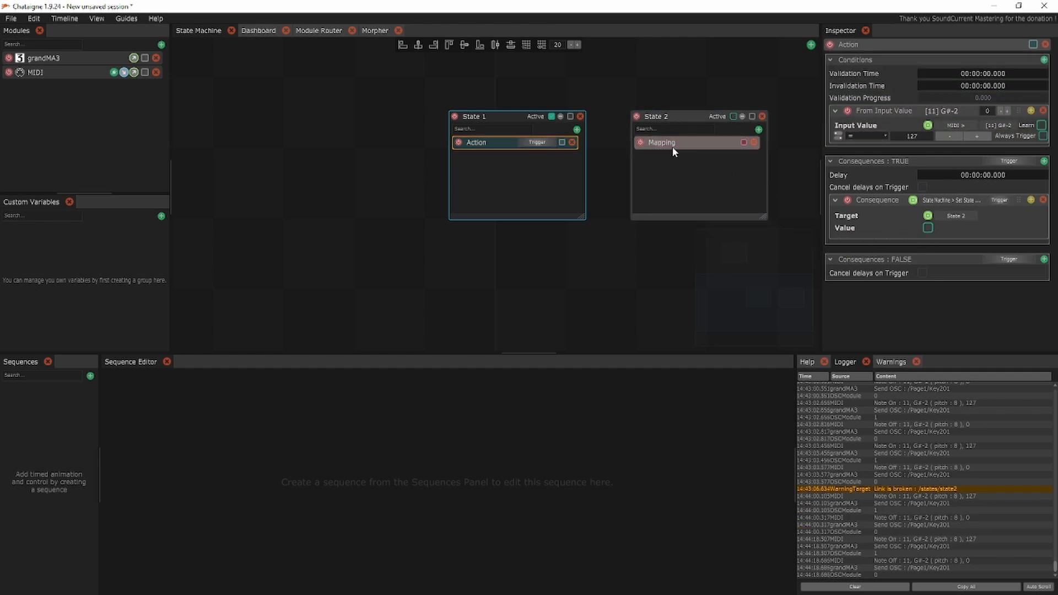
left_click(925, 227)
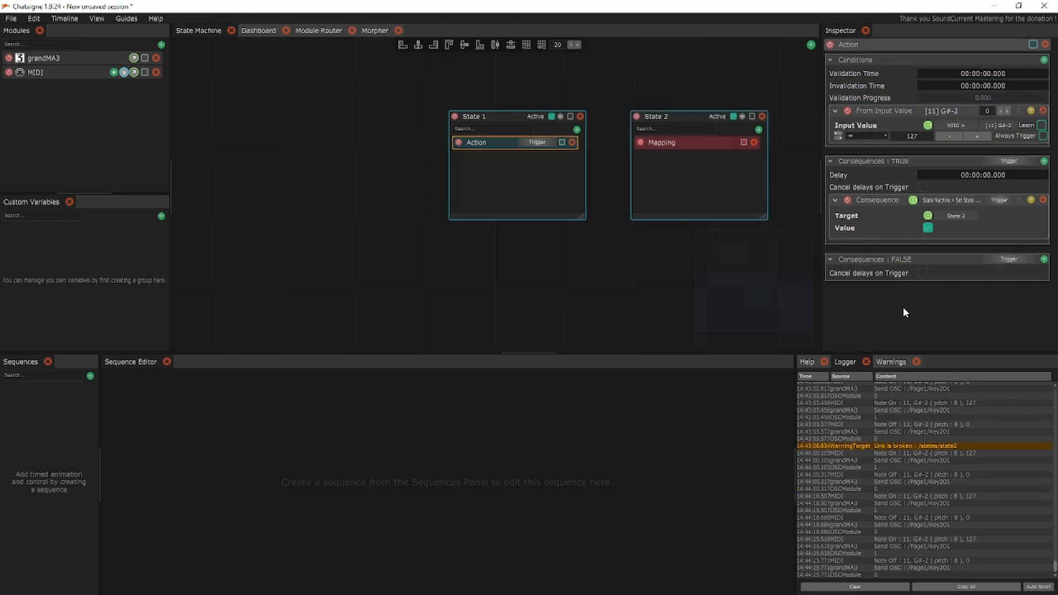
Add a second TRUE consequence using Set Mapping Enabled, targeting the Mapping in State 2
left_click(1043, 162)
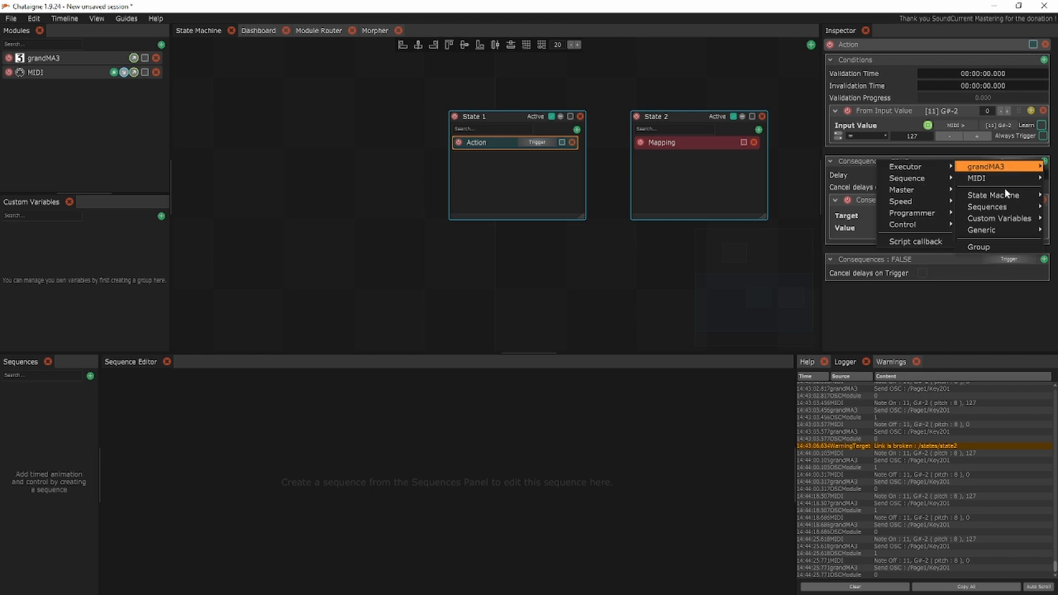
mouse_move(995, 202)
mouse_move(859, 234)
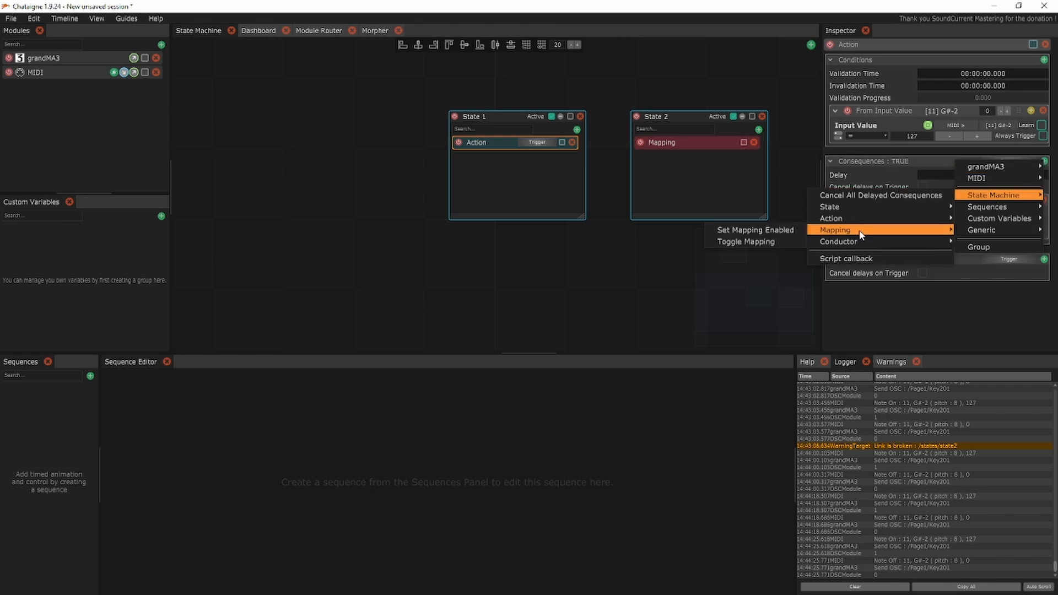
left_click(764, 237)
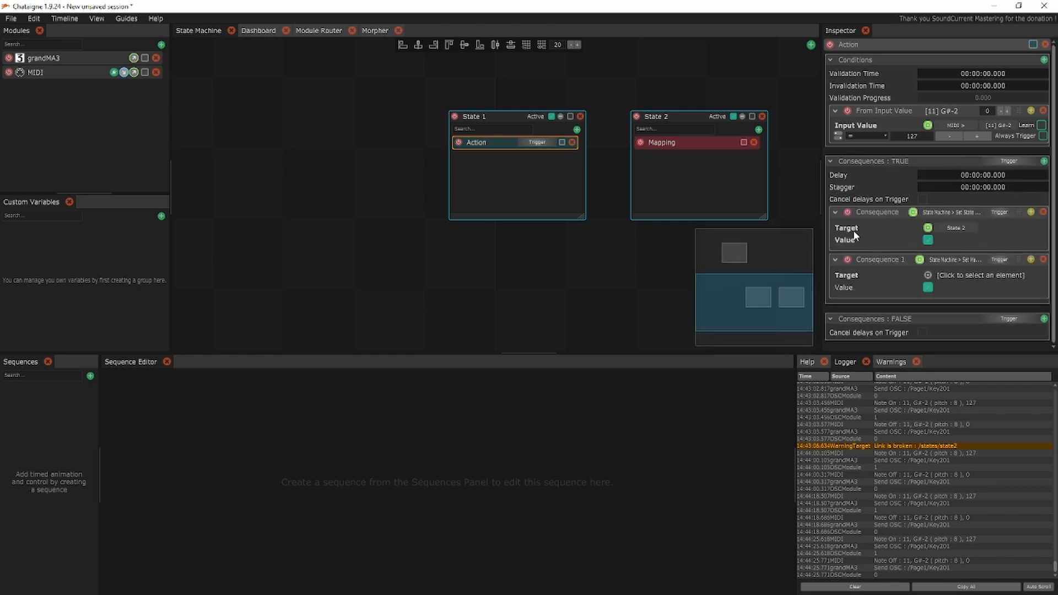
left_click(944, 273)
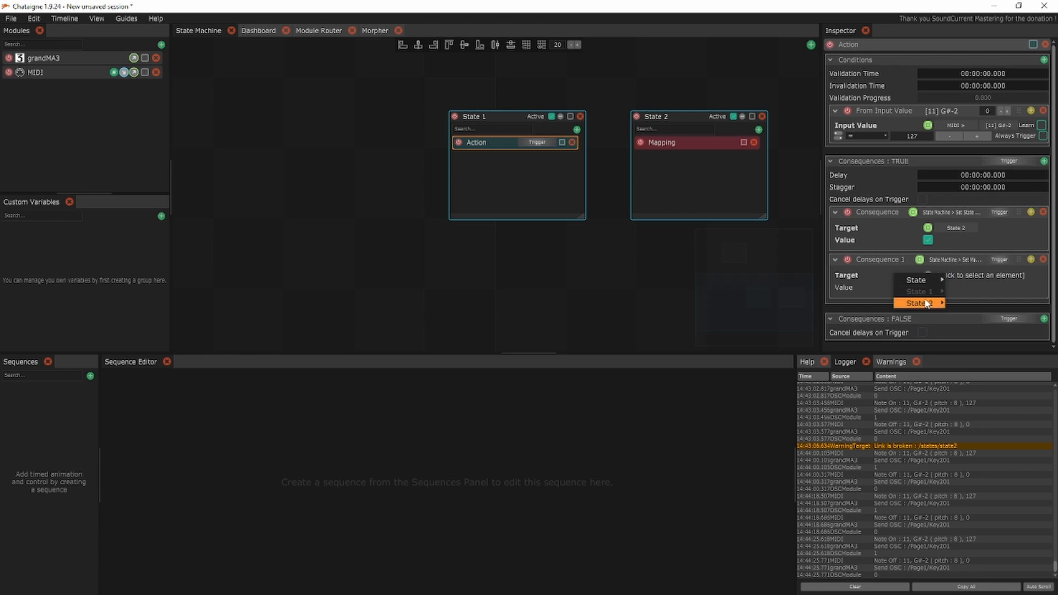
mouse_move(925, 303)
left_click(972, 302)
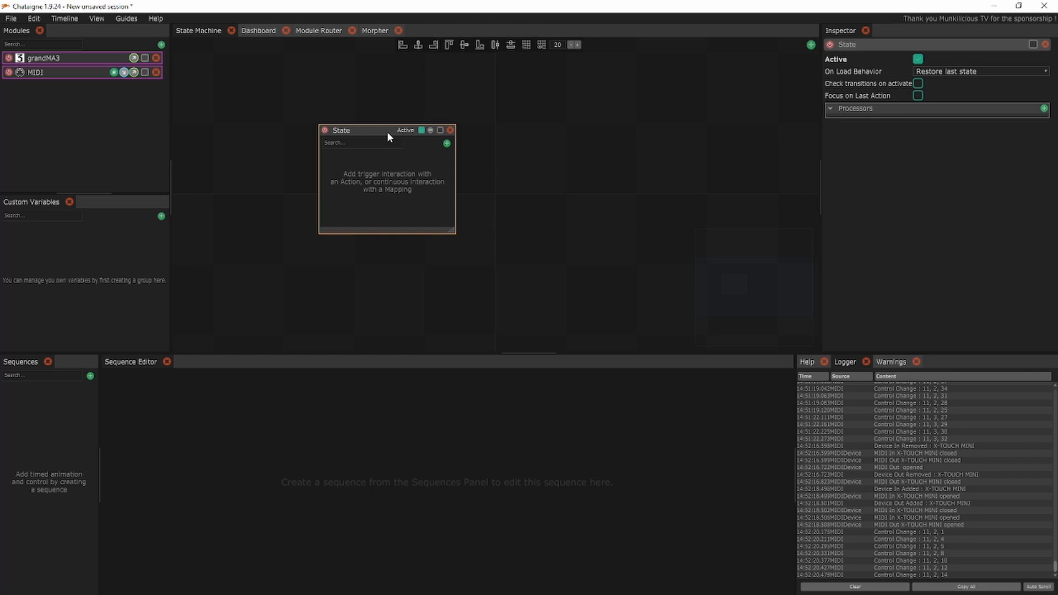
Add a Mapping to the empty State and learn MIDI channel 11 CC1 as its Input Value
left_click(442, 156)
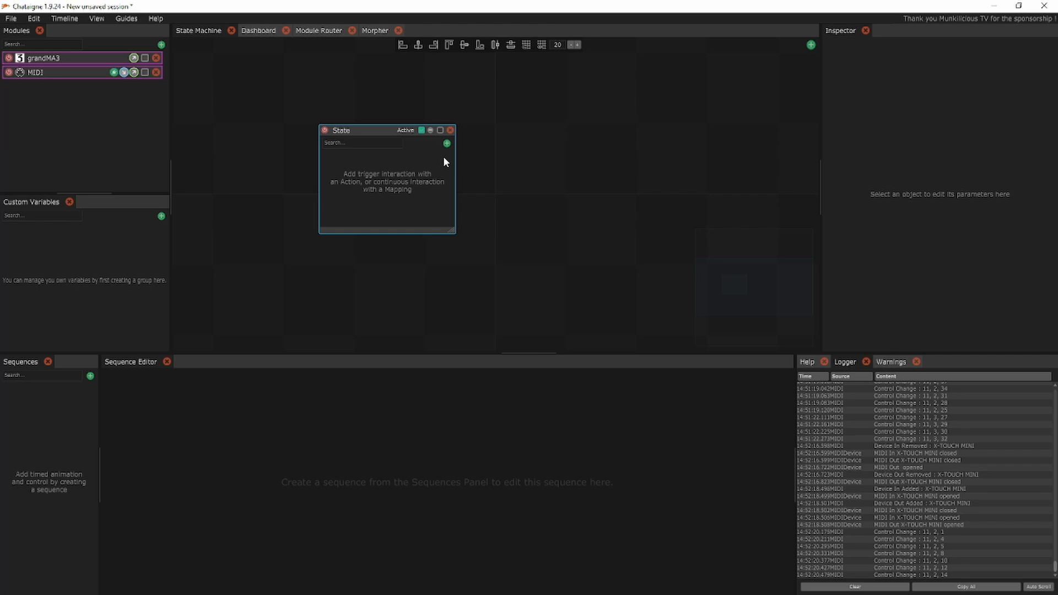
left_click(448, 142)
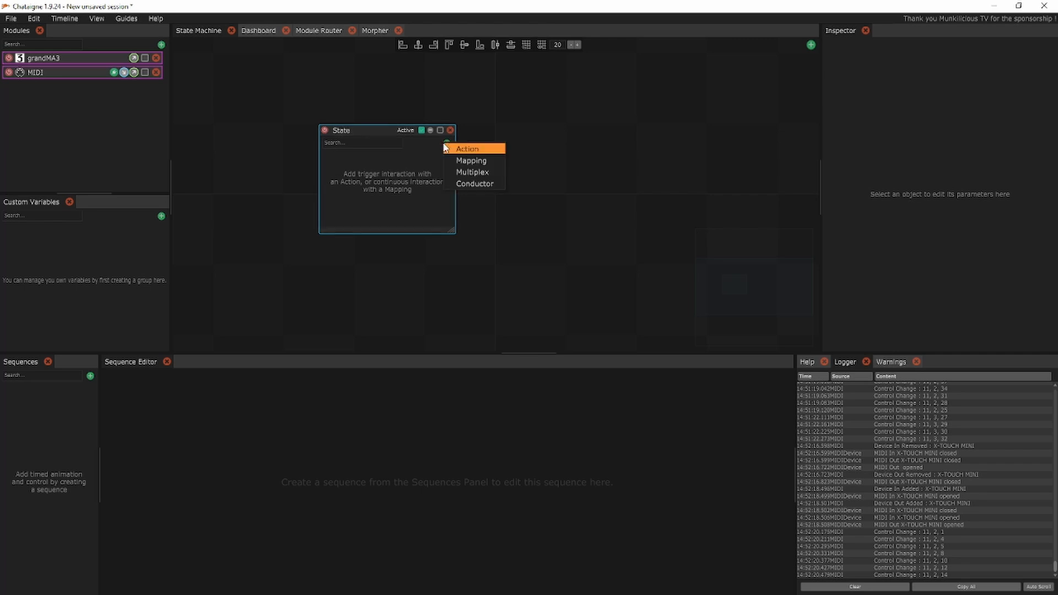
left_click(462, 159)
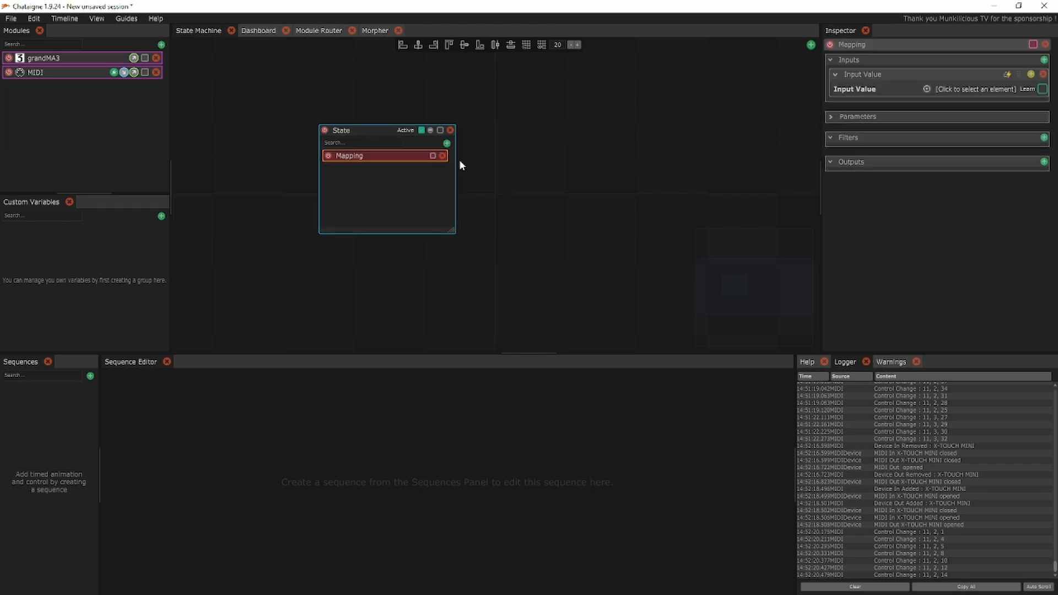
left_click(1042, 89)
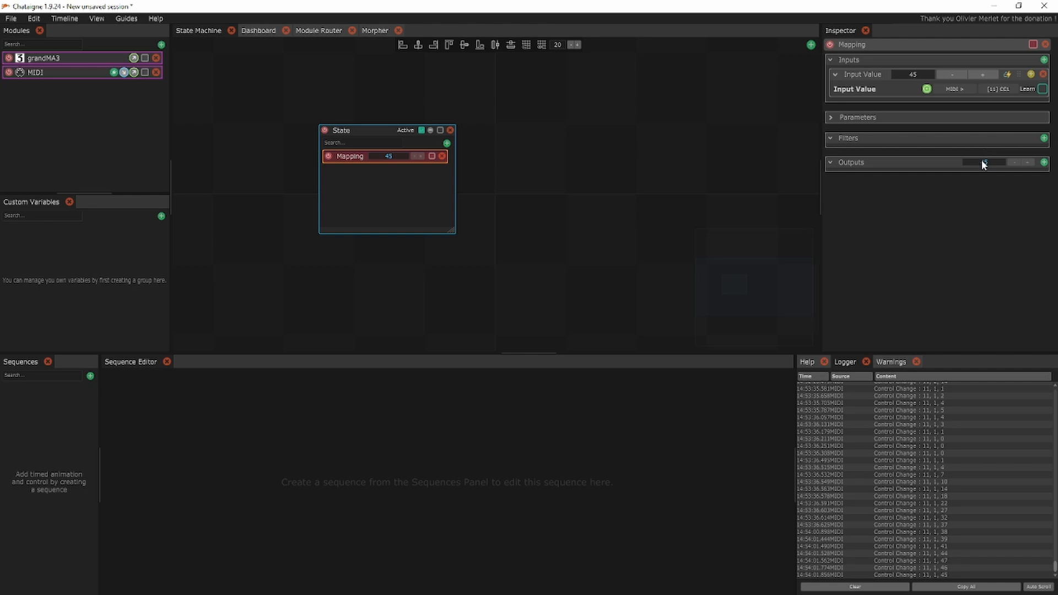
Add a MIDI Control Change output to the Mapping, with Channel 11 and CC Number 1
left_click(1044, 161)
mouse_move(1001, 175)
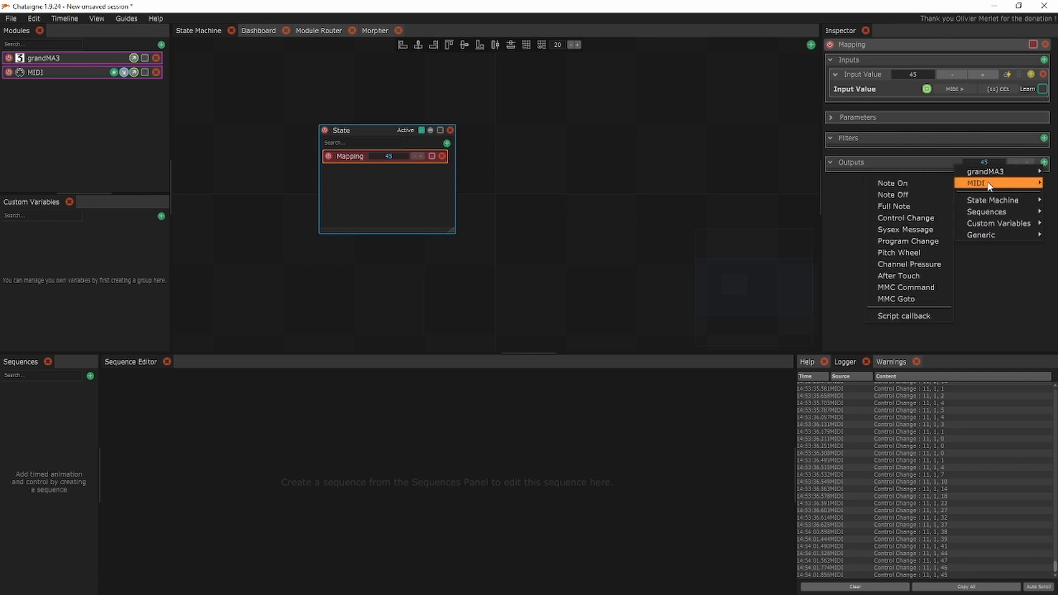
left_click(899, 216)
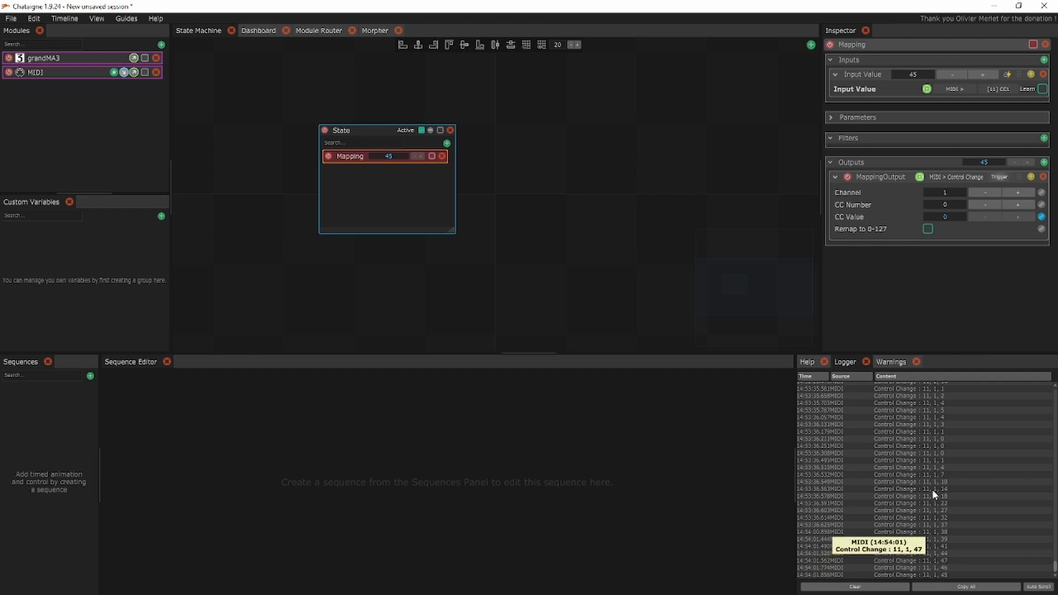
type("11")
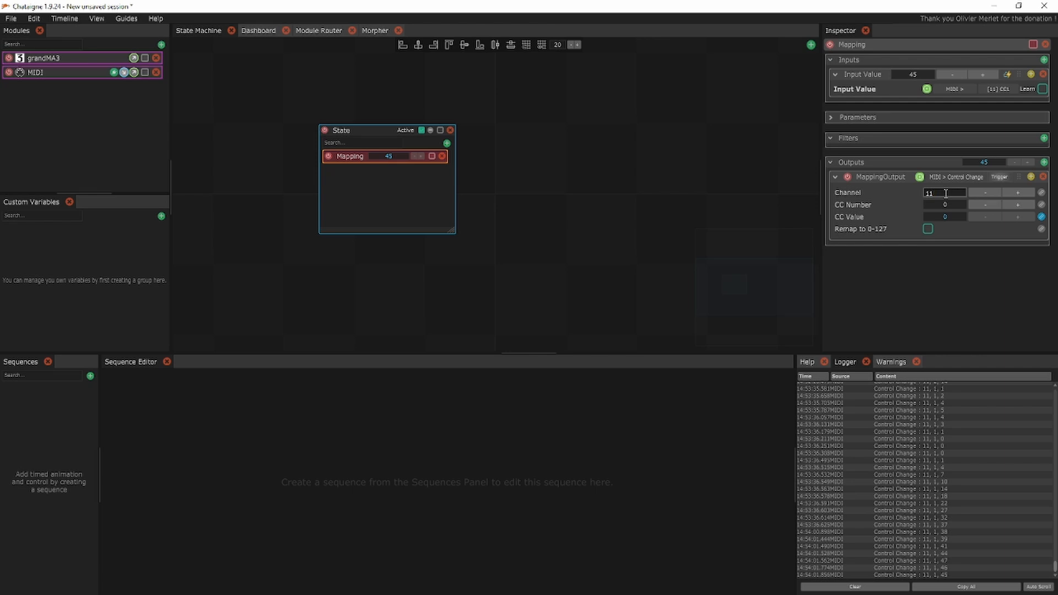
left_click(938, 205)
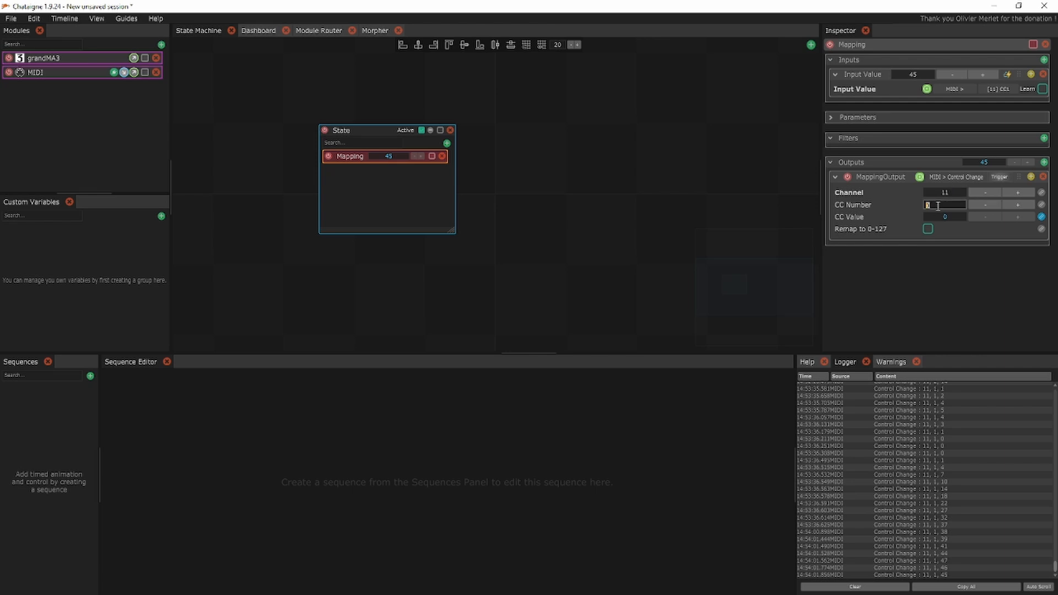
type("1")
key("Return")
In the Mapping's parameters, enable Force Continuous Process, disable Send On Input Change Only and Send On Output Change Only, and set Update rate to 1
left_click(834, 115)
left_click(922, 168)
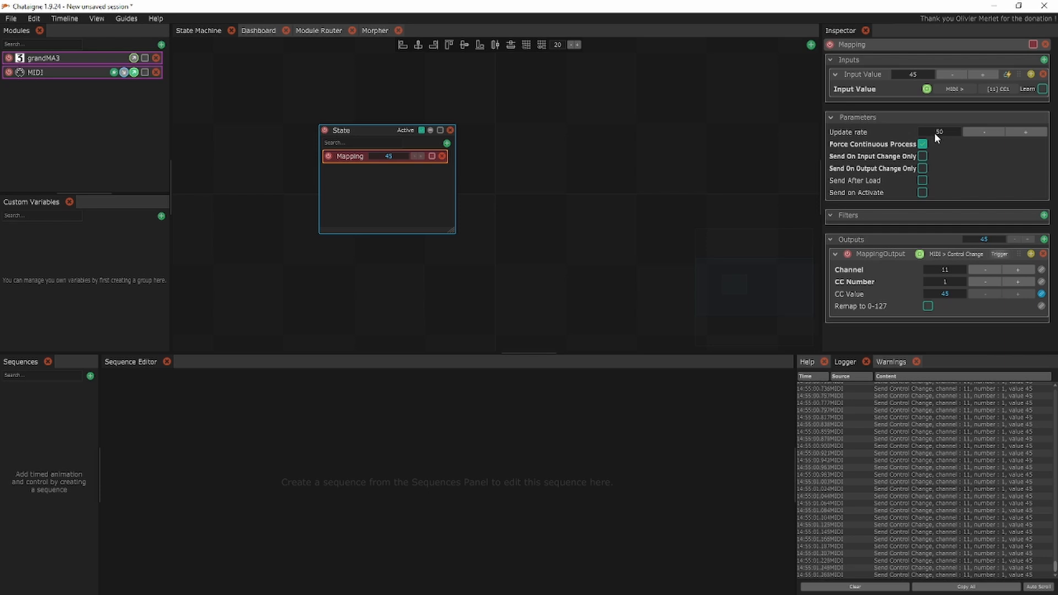
double_click(934, 132)
type("1")
key("Return")
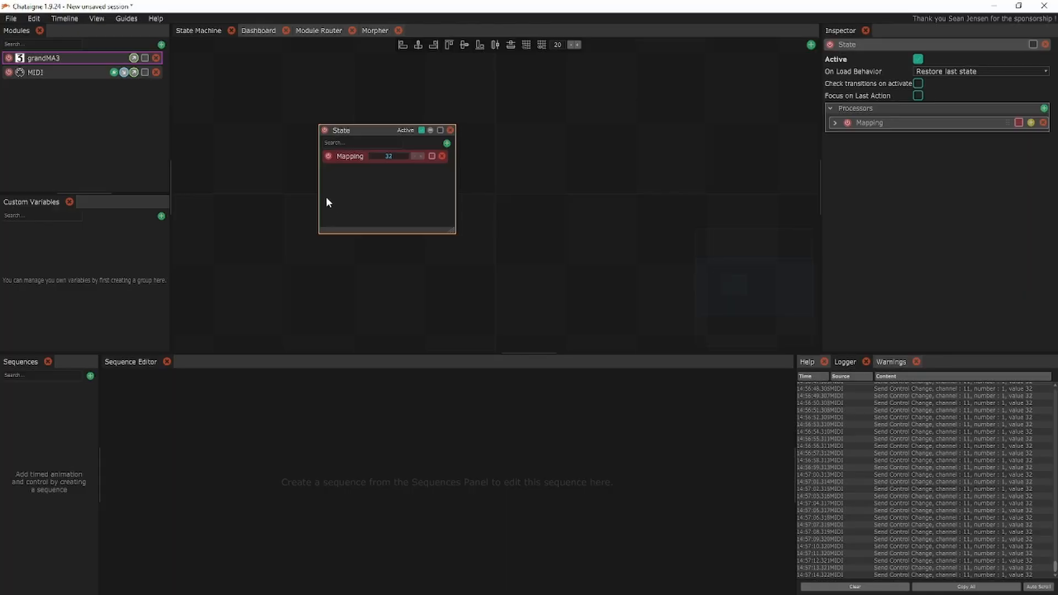
Save the session as "New unsaved session(2)" in the Midi folder and reopen the last document in the restarted, empty session
left_click(9, 20)
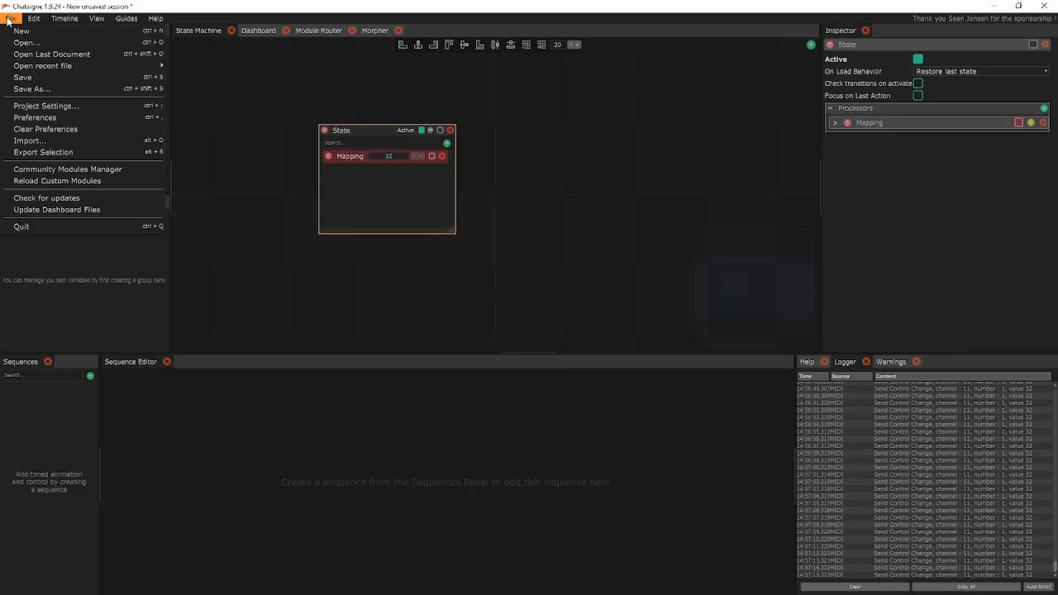
left_click(36, 87)
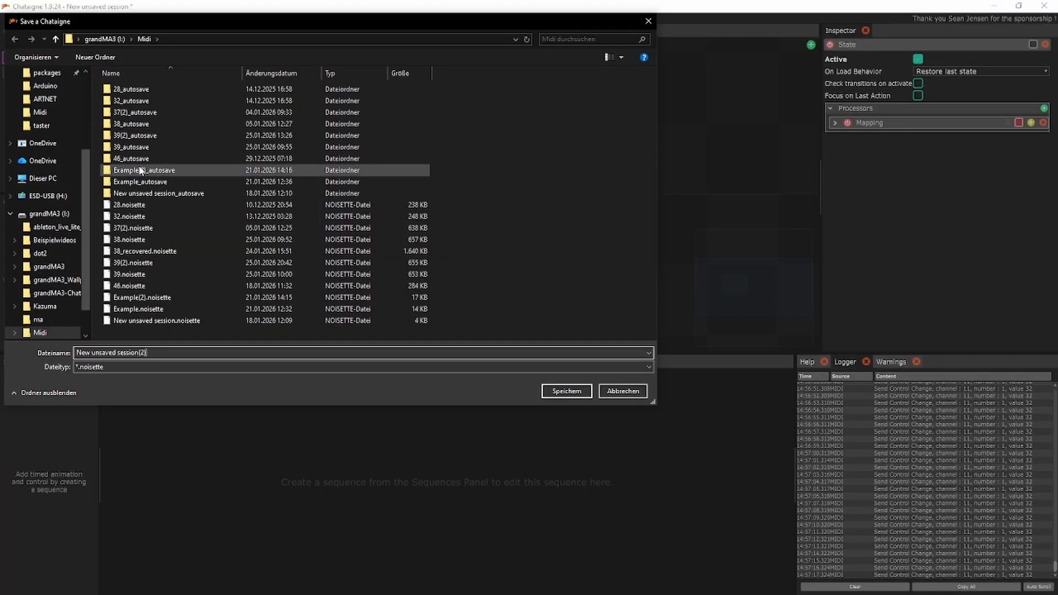
left_click(547, 388)
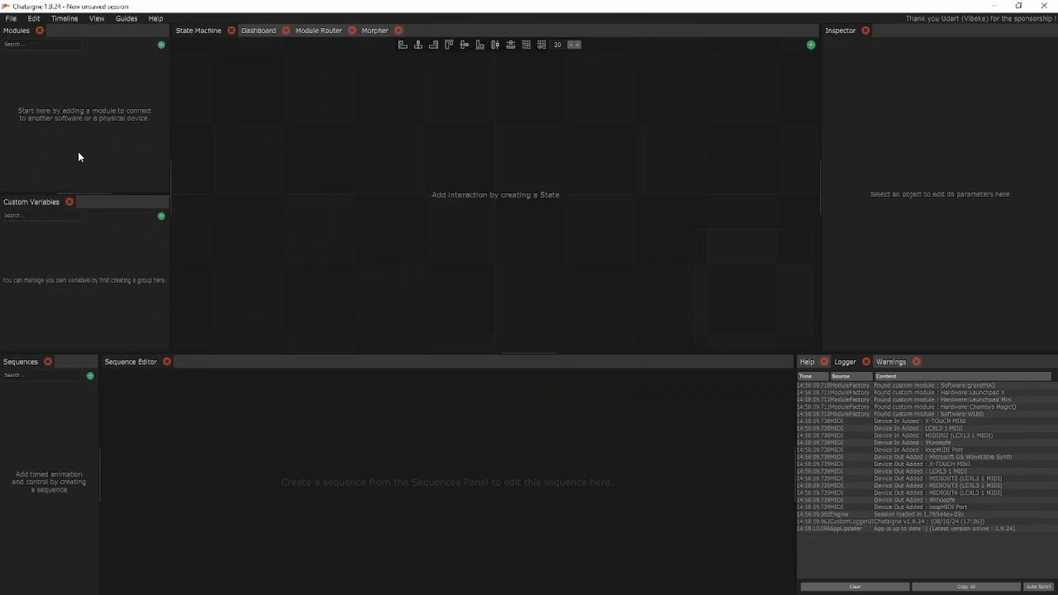
left_click(10, 18)
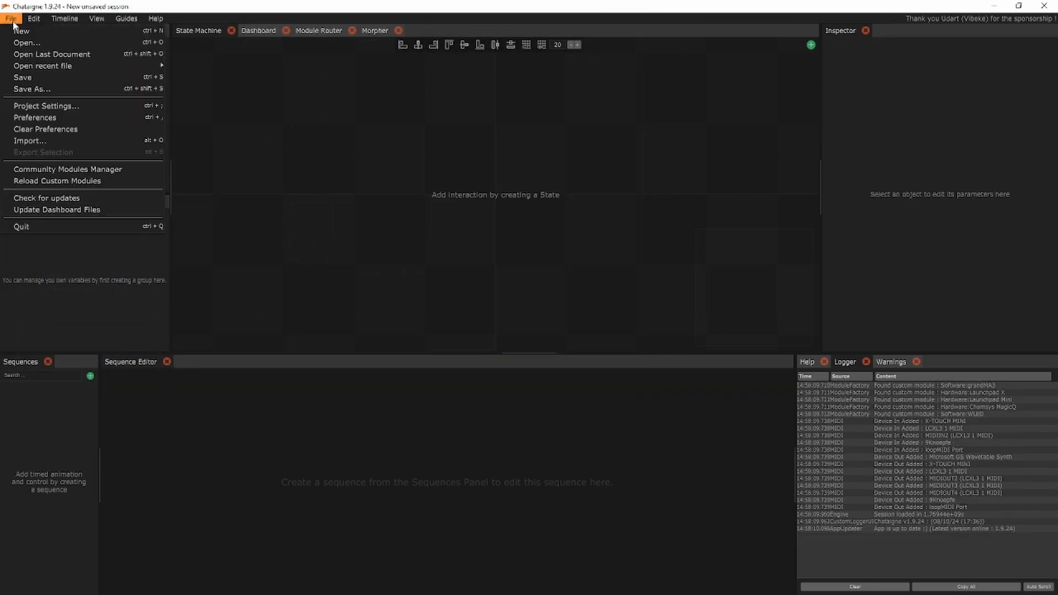
left_click(31, 54)
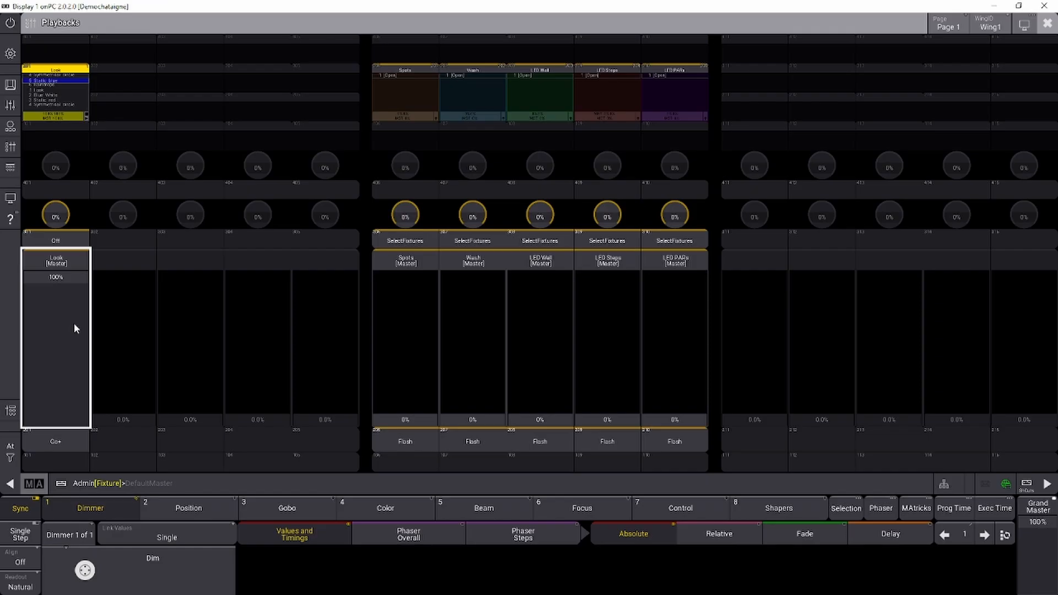
Switch to grandMA3 onPC and operate the Look Master fader in the Playbacks window
mouse_move(61, 277)
left_mouse_down()
mouse_move(61, 352)
mouse_move(62, 278)
left_mouse_up()
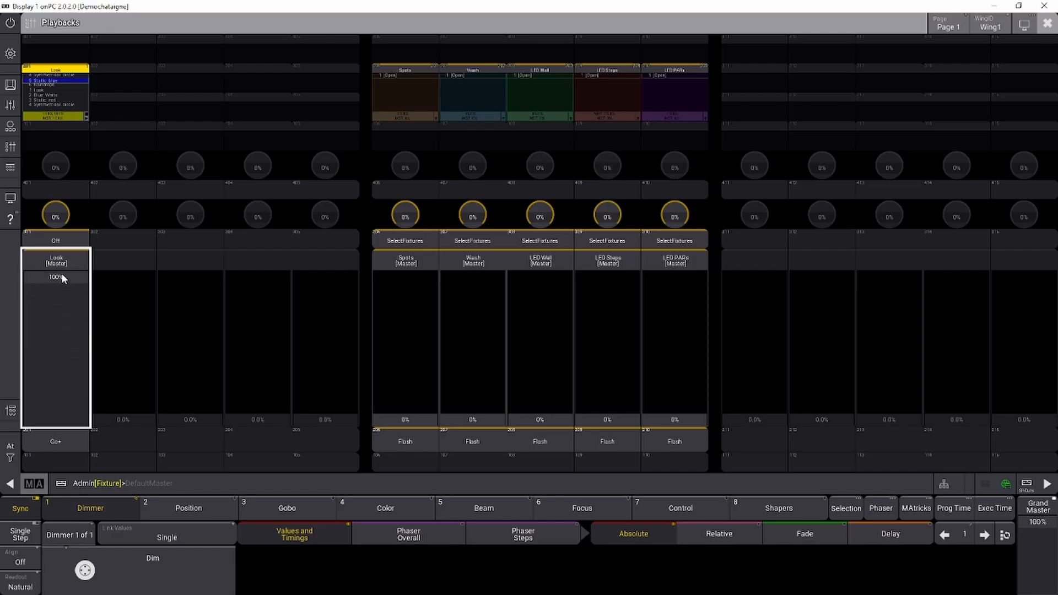